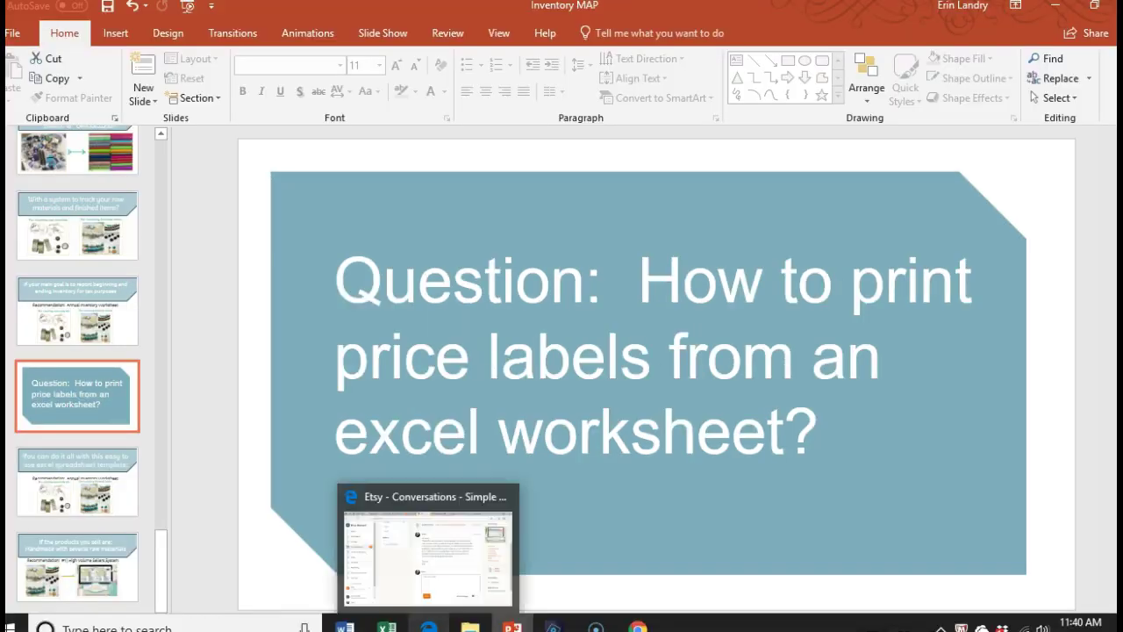
Switch from PowerPoint to the Consignment Tracking for Stores workbook in Excel.
mouse_move(387, 625)
click(570, 549)
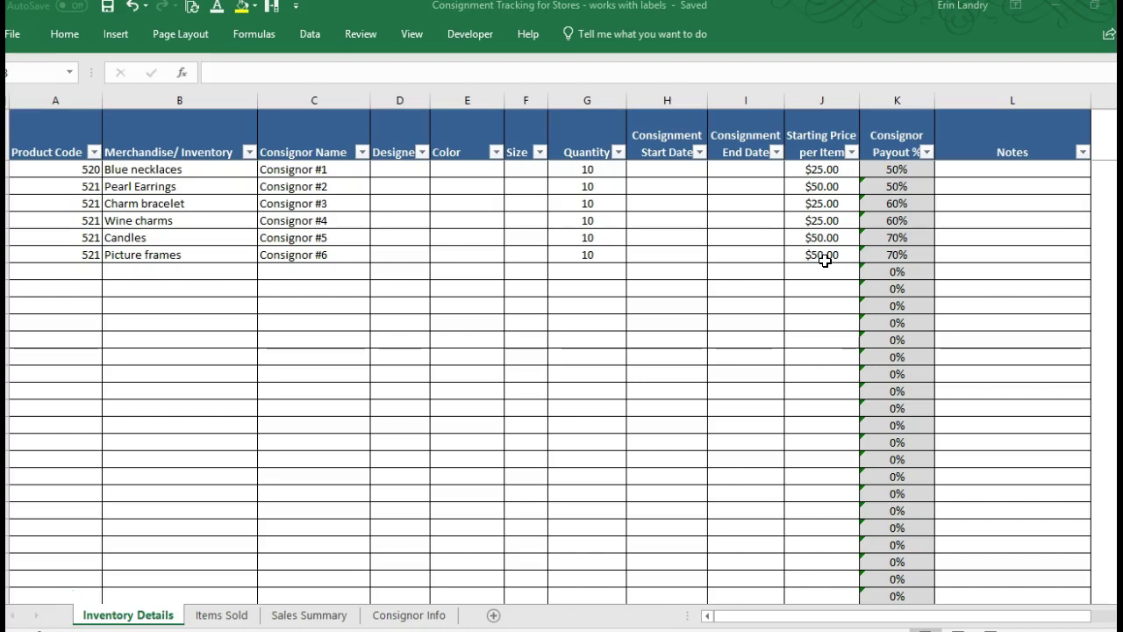
click(239, 618)
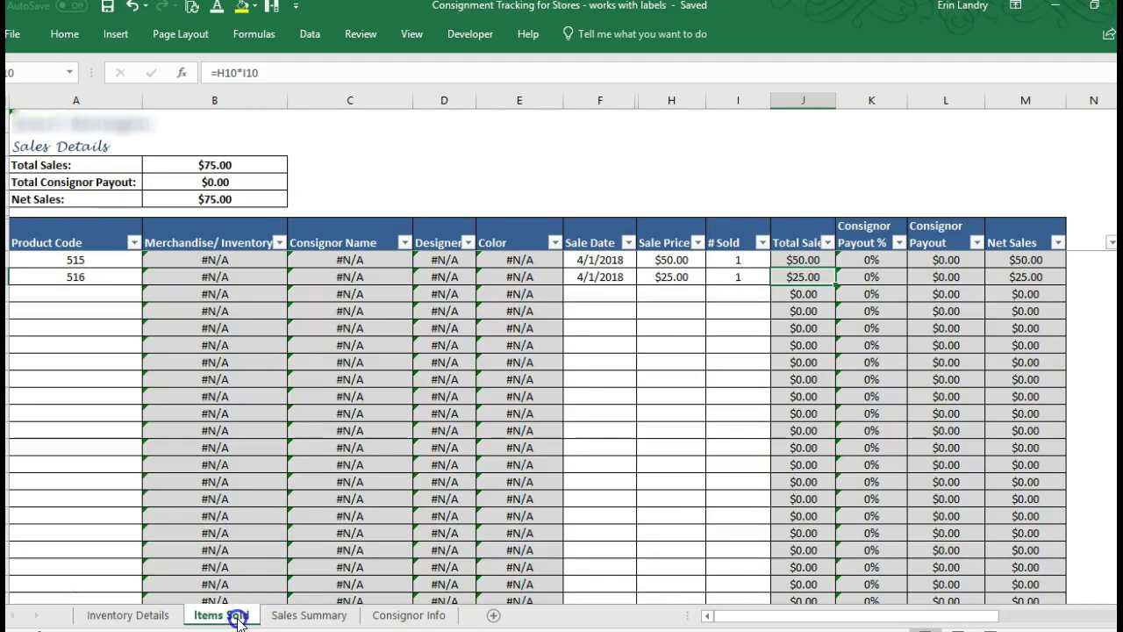
click(283, 617)
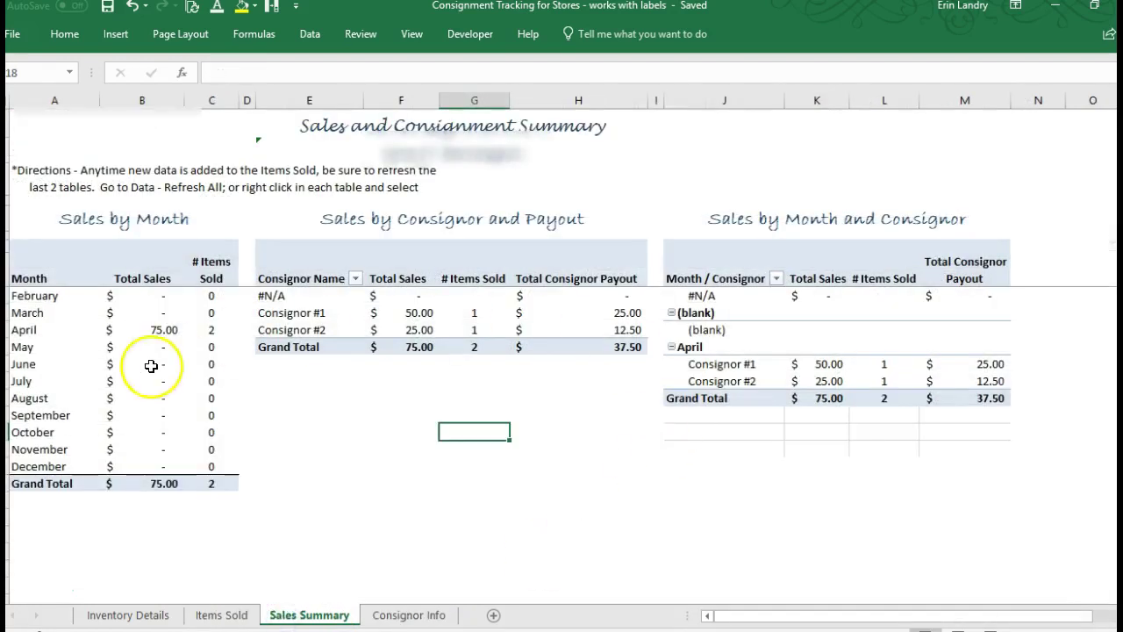
click(409, 614)
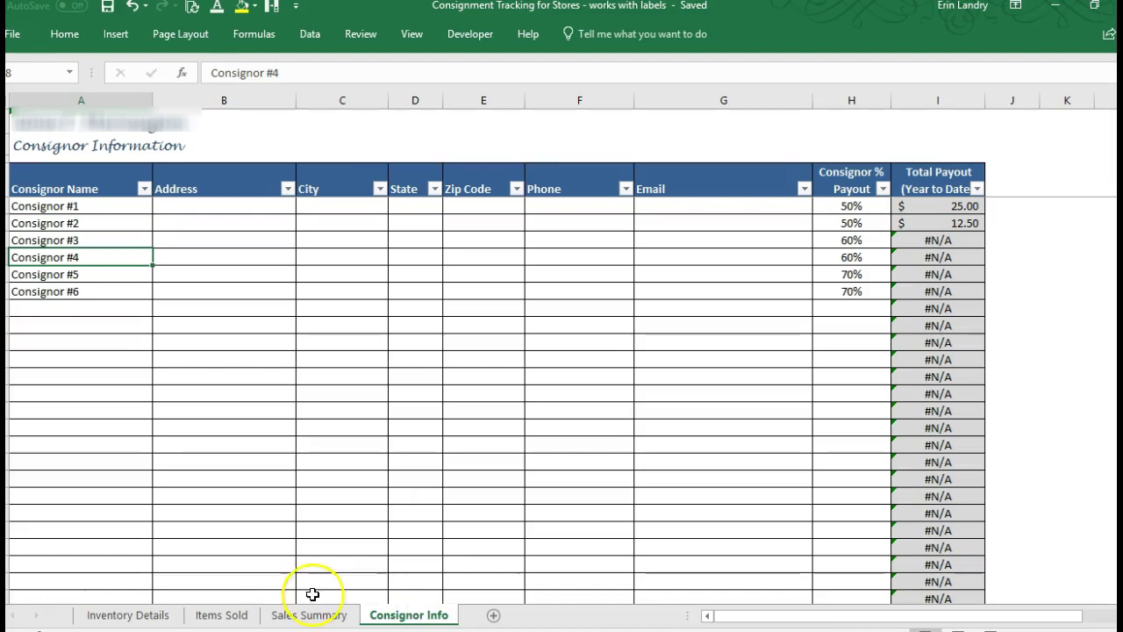
click(145, 615)
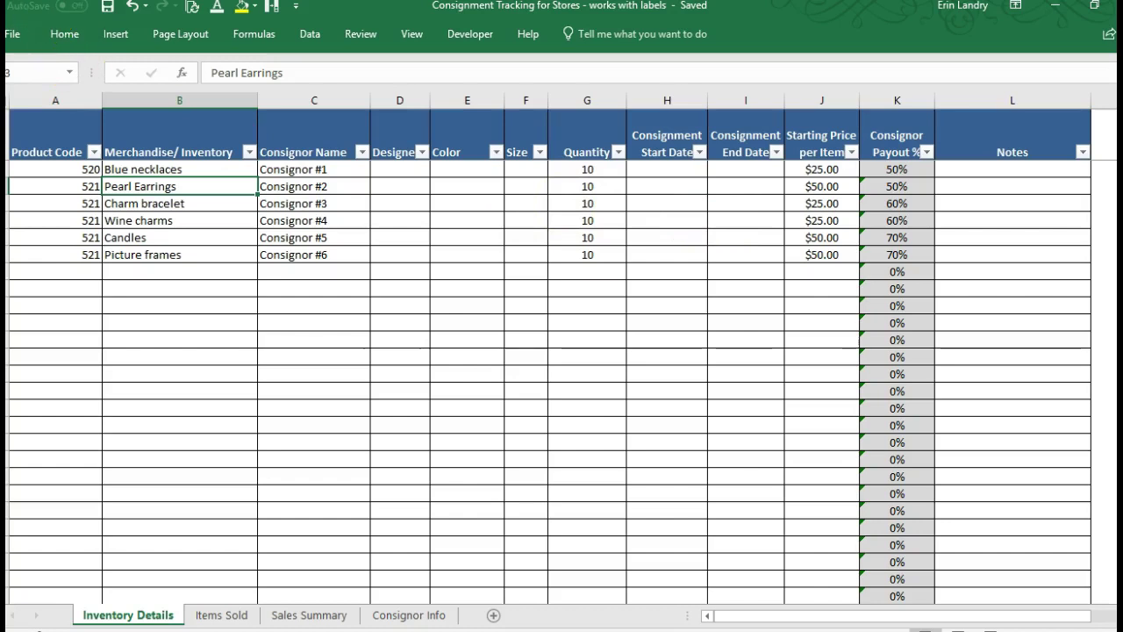
Save the consignment workbook listing the six Inventory Details items.
click(106, 8)
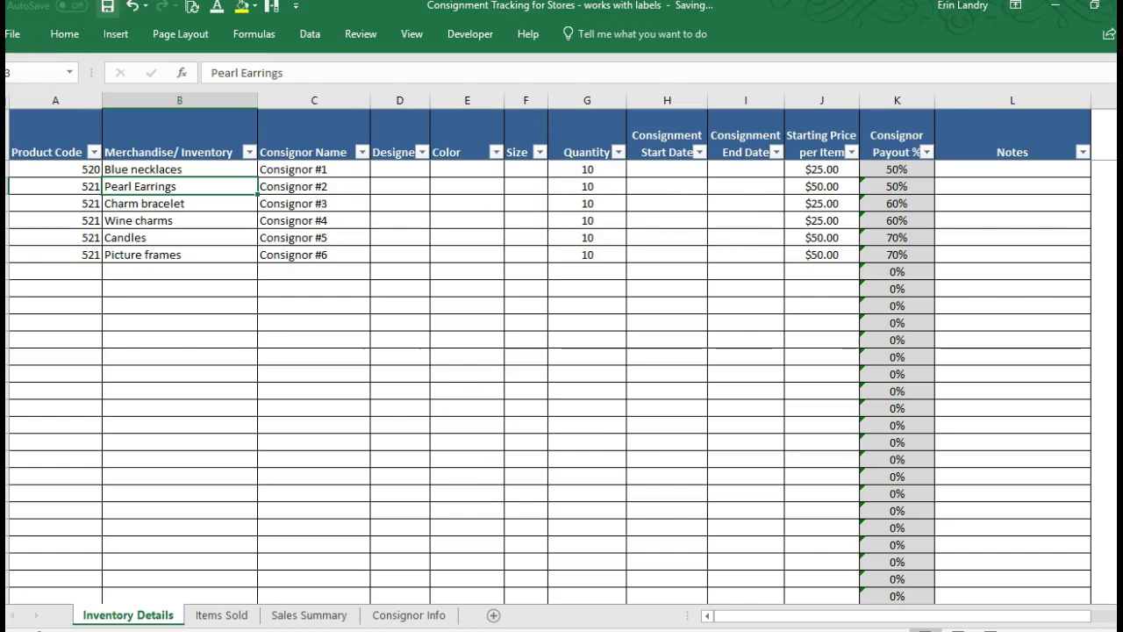
mouse_move(387, 626)
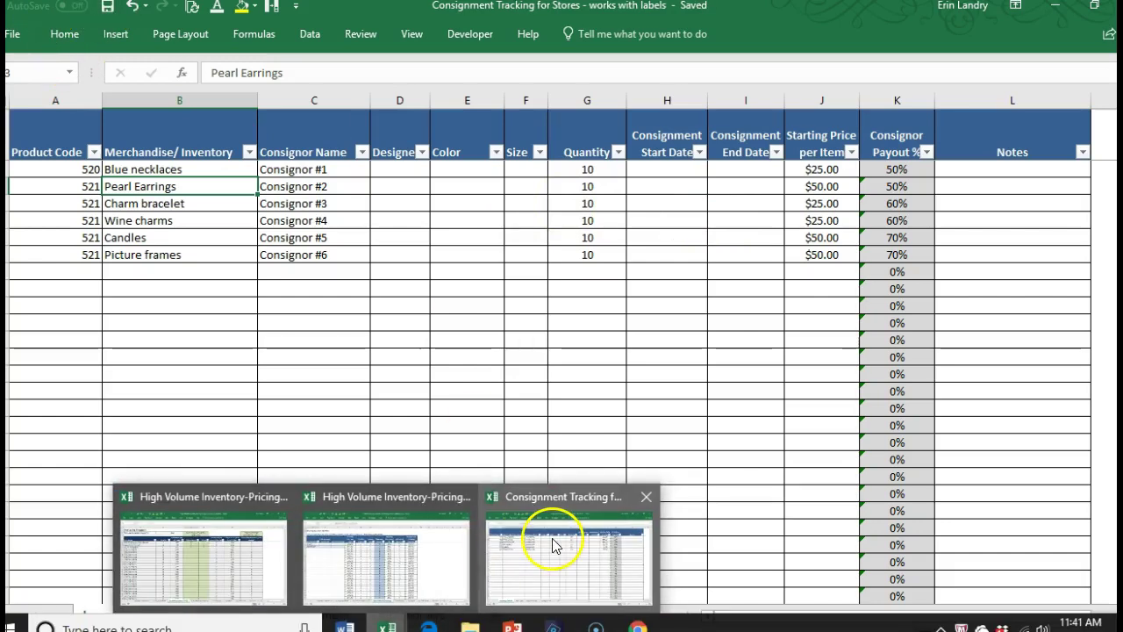
mouse_move(344, 625)
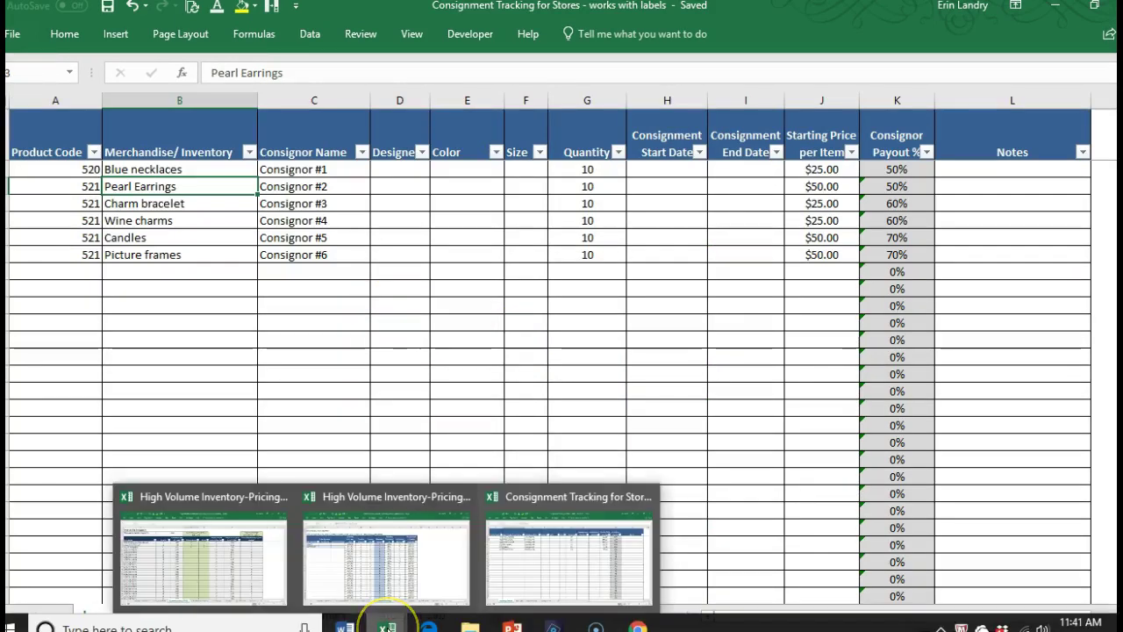
mouse_move(470, 625)
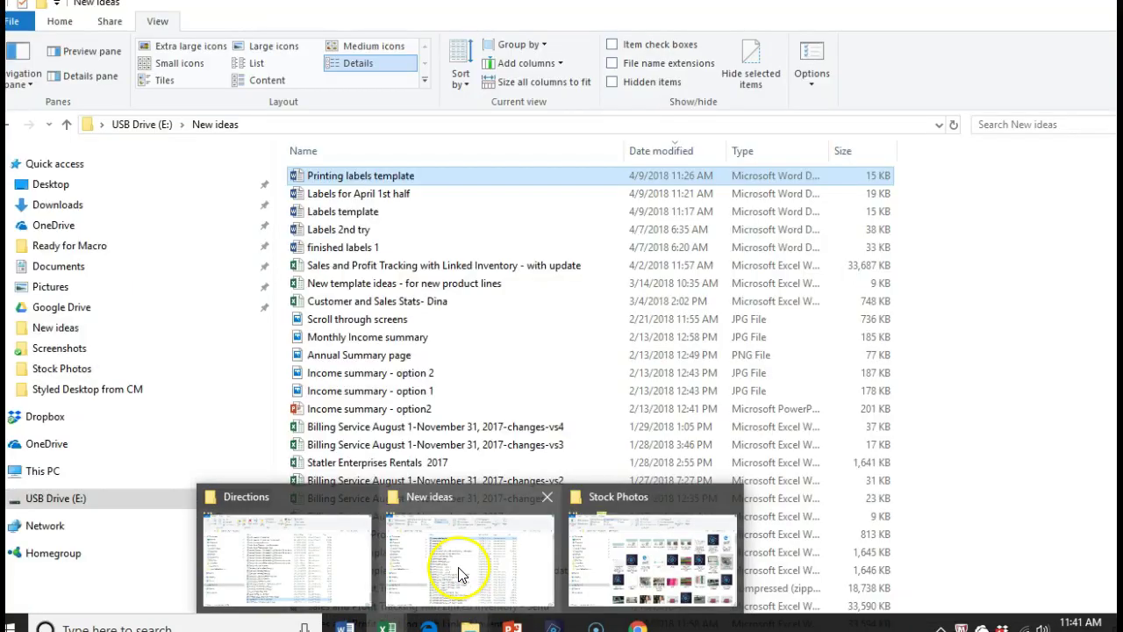
Open the Printing labels template from New ideas, accept the Inventory Details data link, and maximize Word.
click(458, 566)
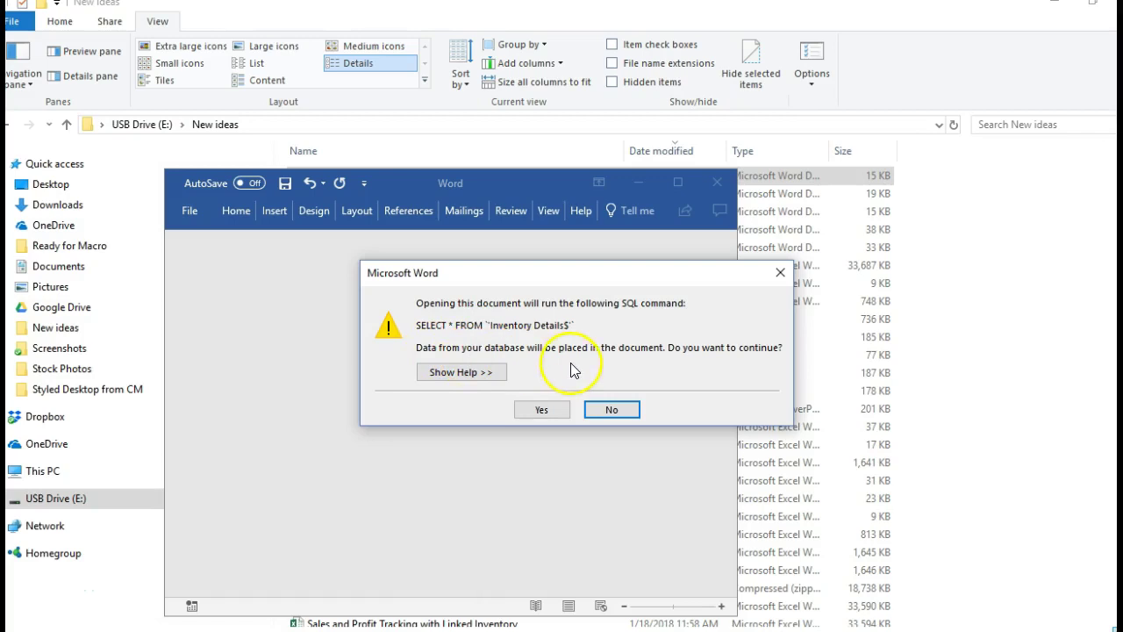
click(537, 409)
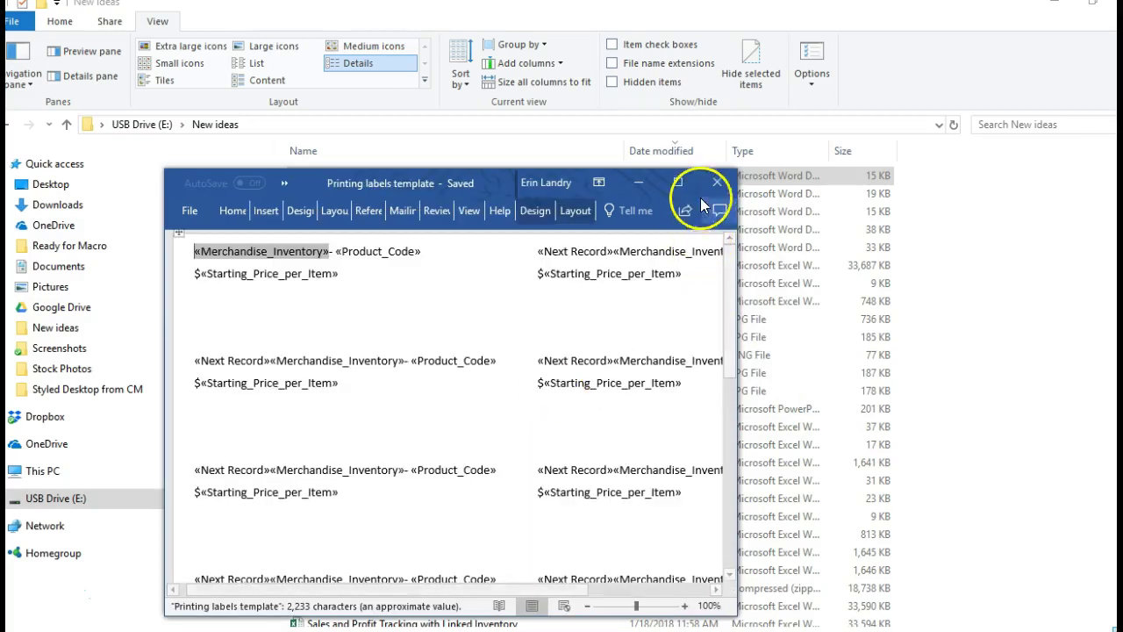
click(677, 182)
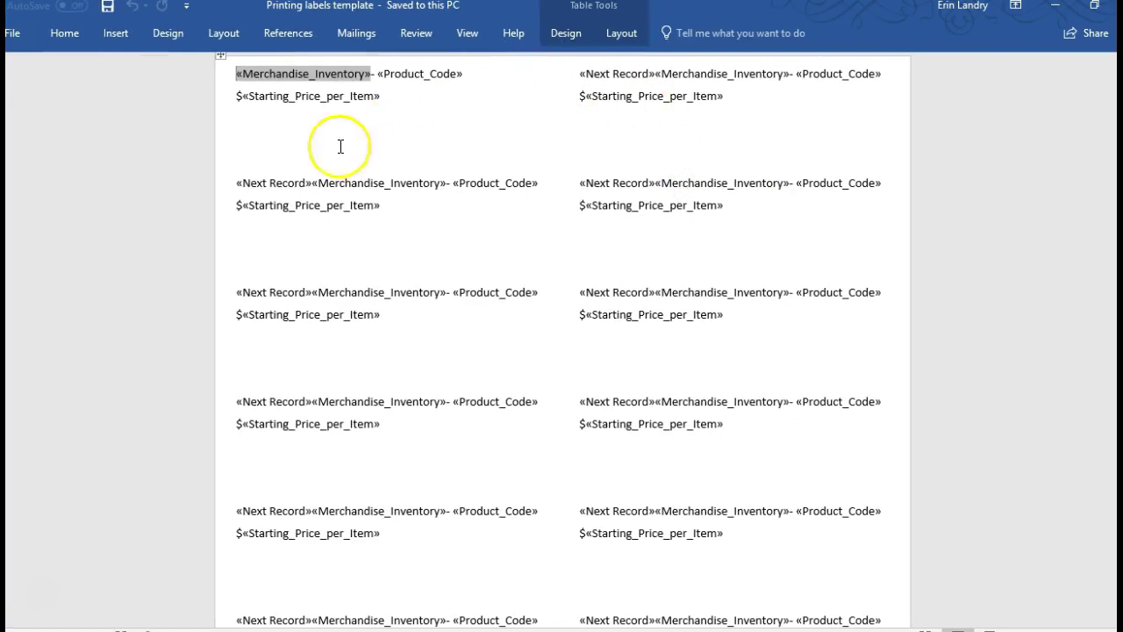
Preview the merged labels, Blue necklaces- 520 at $25 through Picture frames- 521 at $50.
click(407, 96)
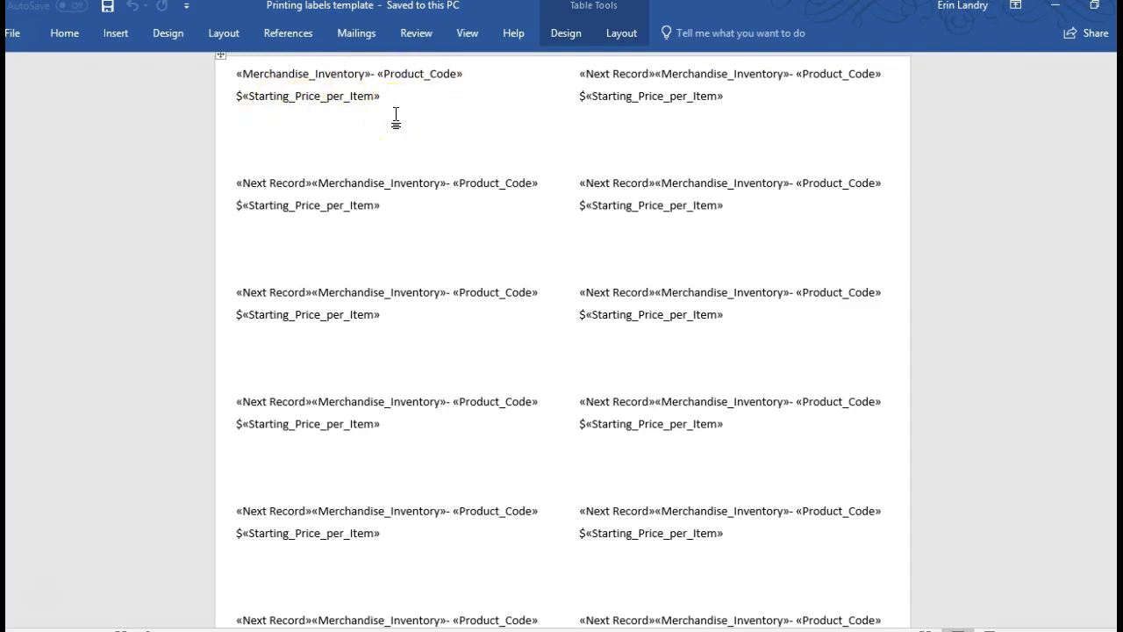
click(356, 36)
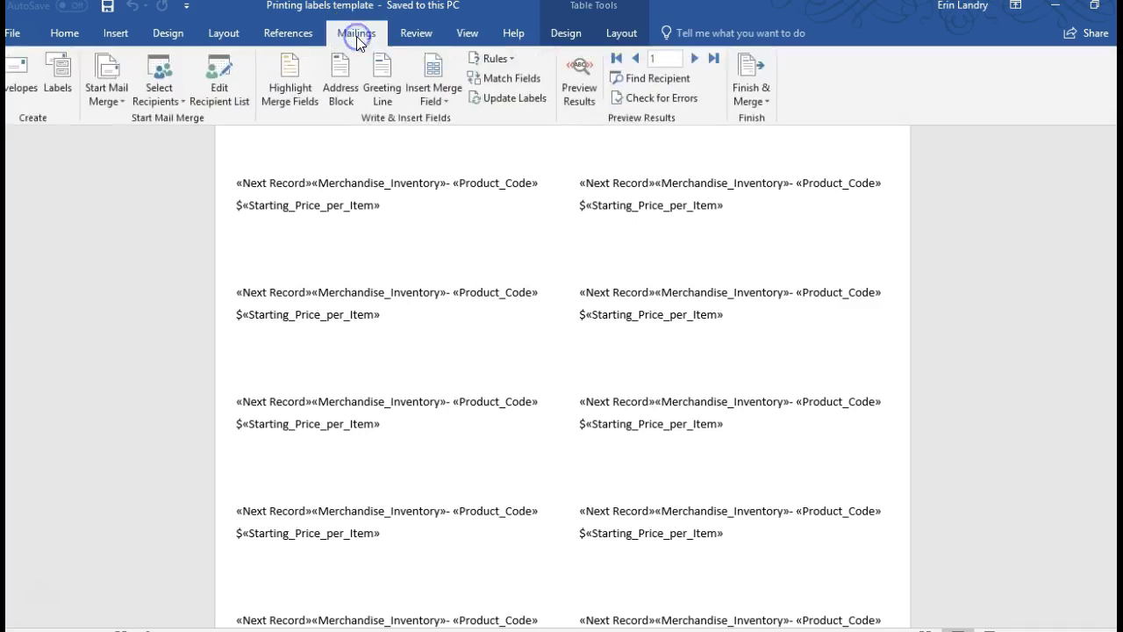
click(579, 85)
click(489, 311)
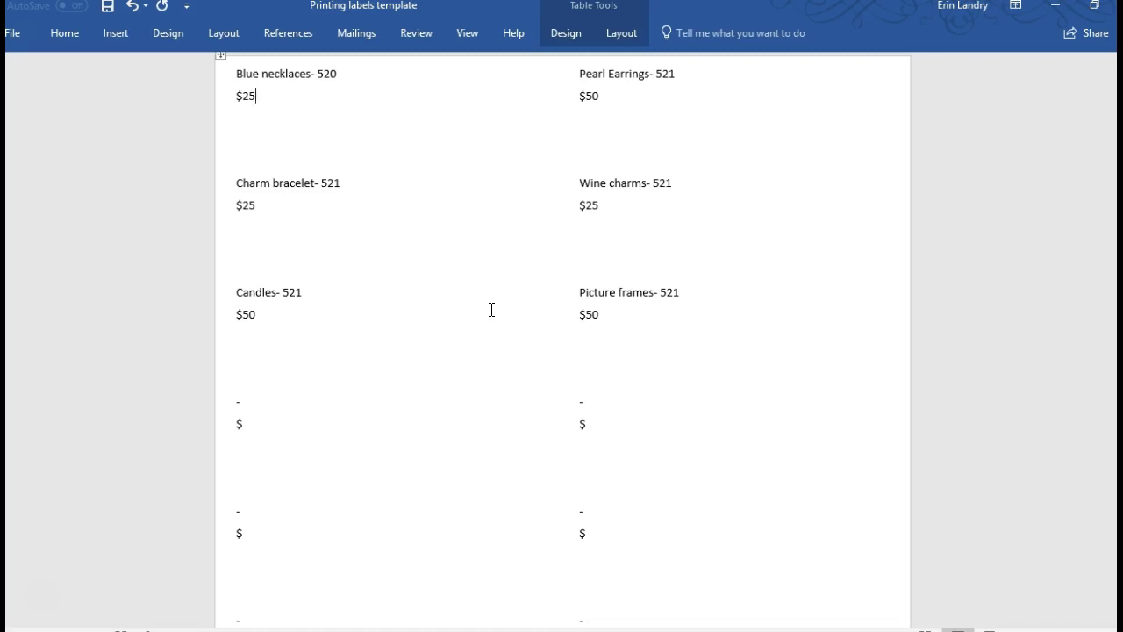
click(360, 37)
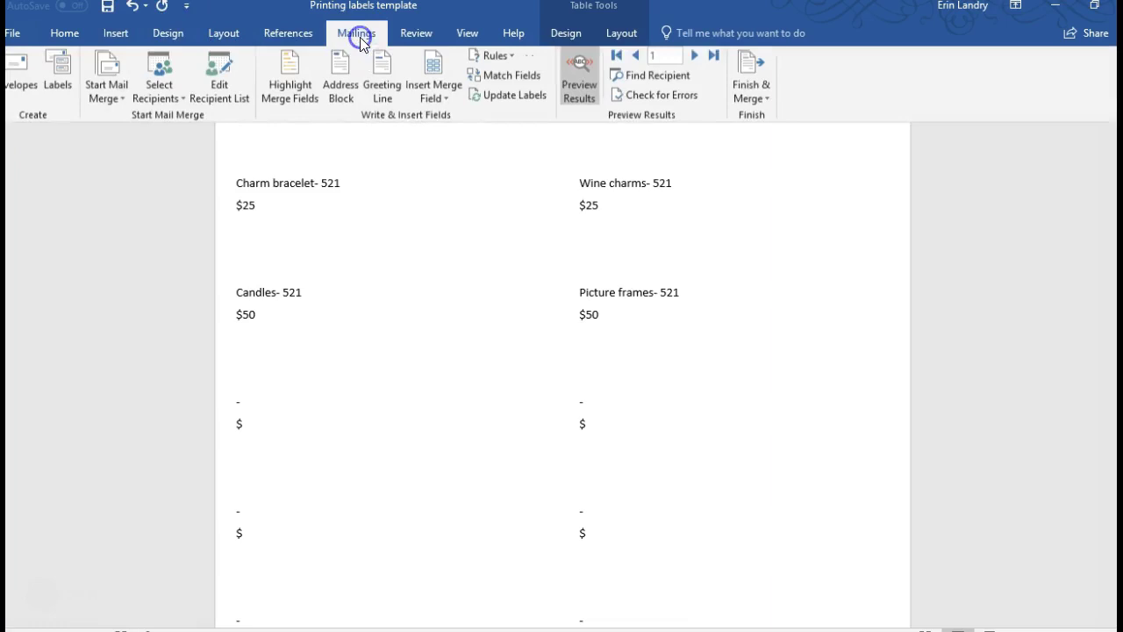
click(117, 102)
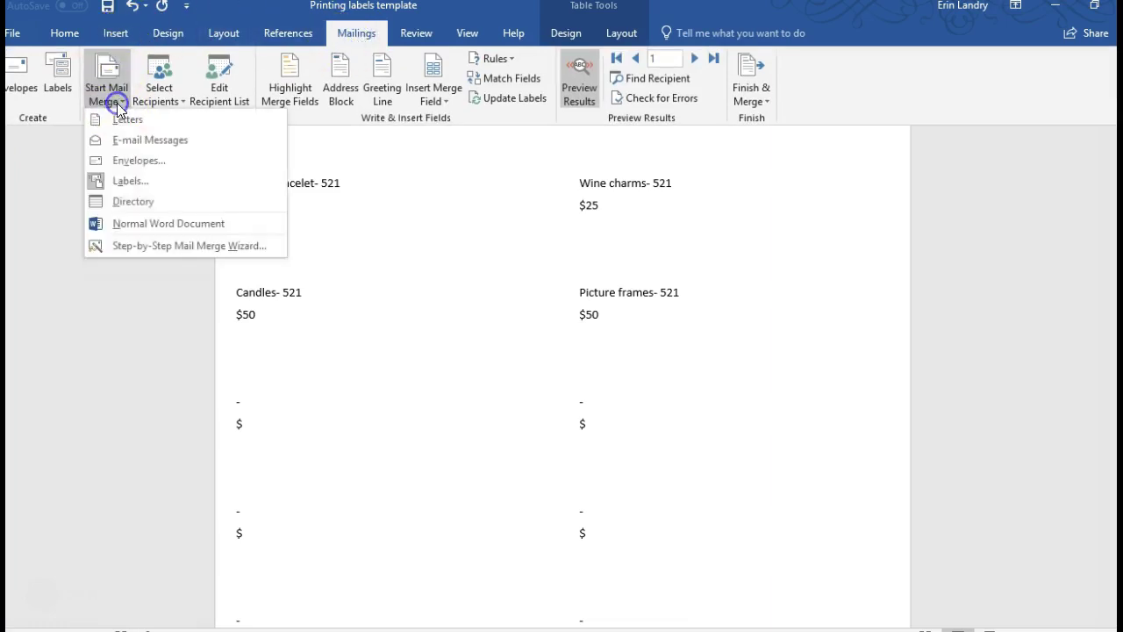
click(120, 182)
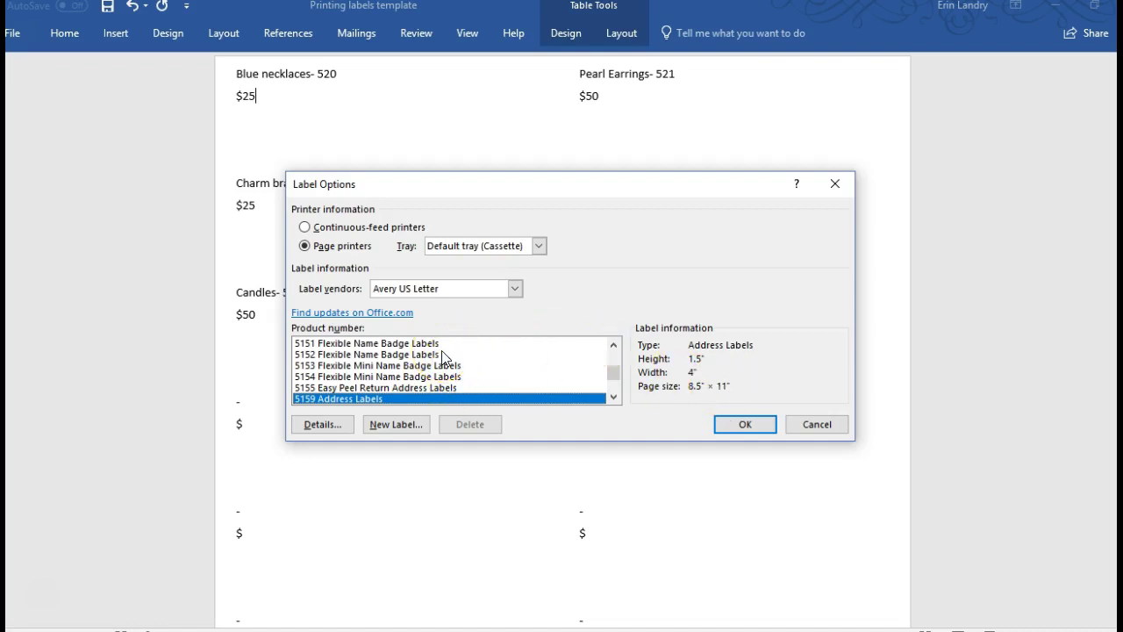
click(438, 387)
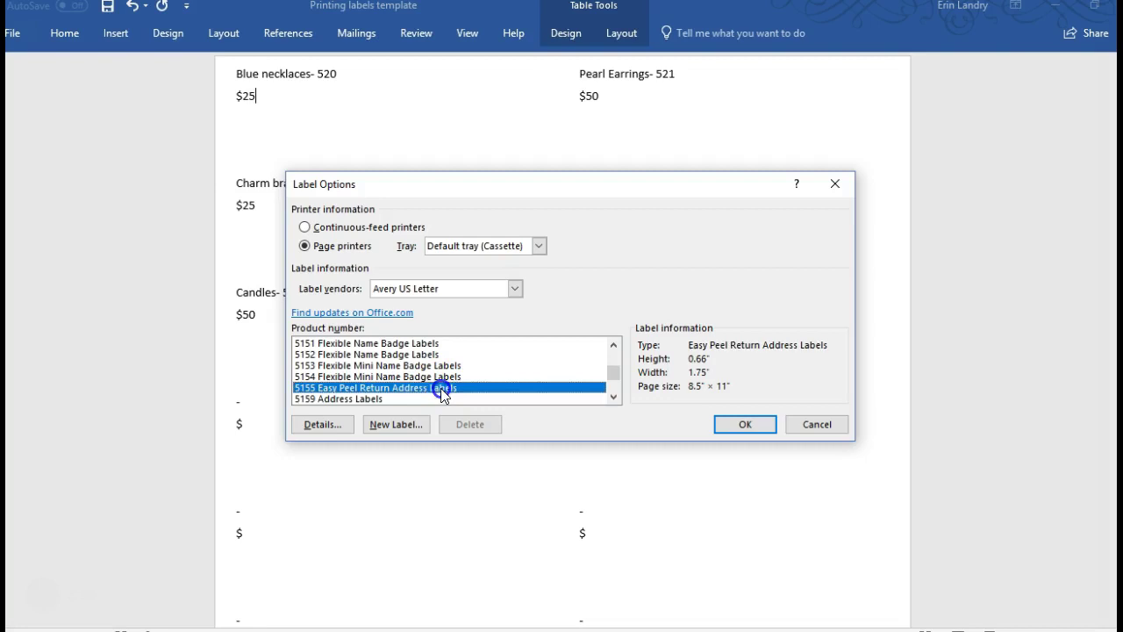
click(729, 427)
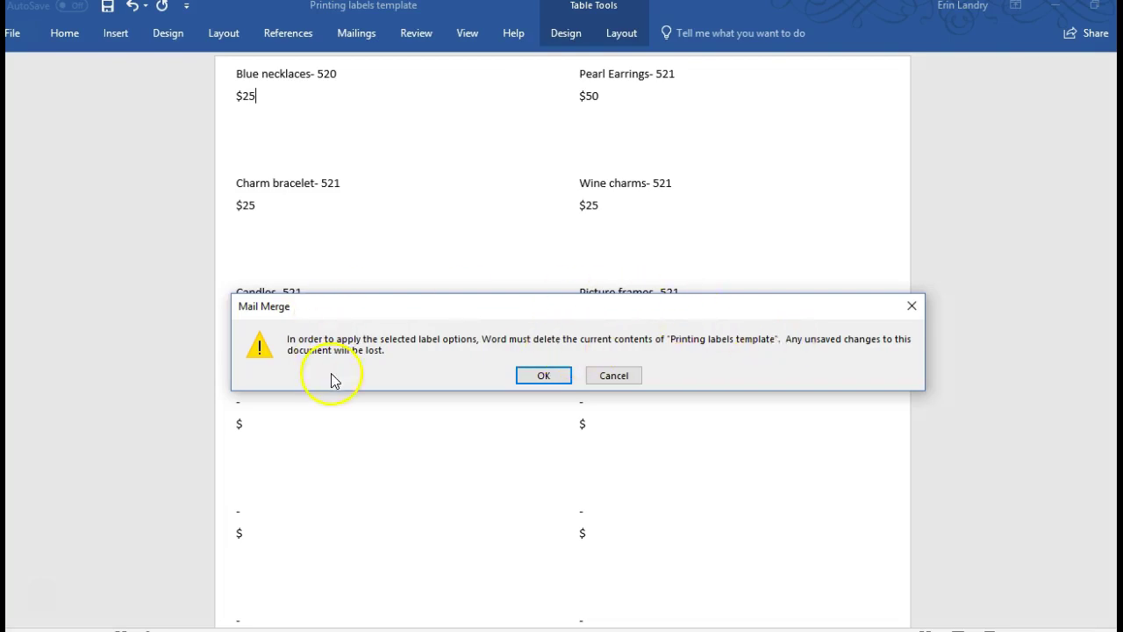
click(598, 377)
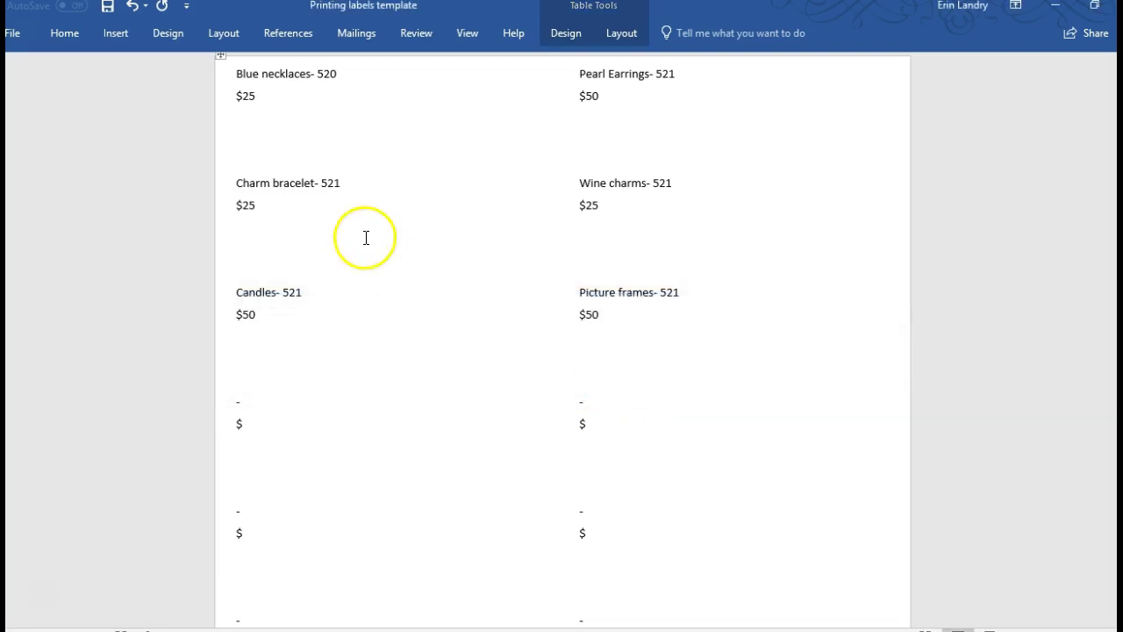
Add a space before the hyphen in the first label and update it to all labels.
click(366, 238)
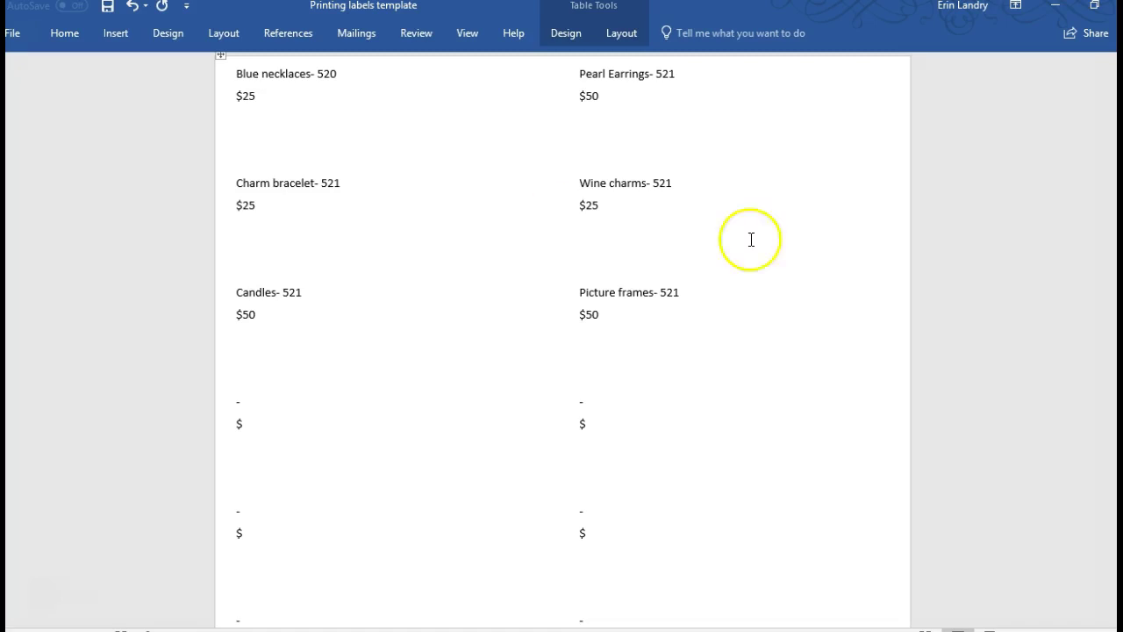
click(374, 109)
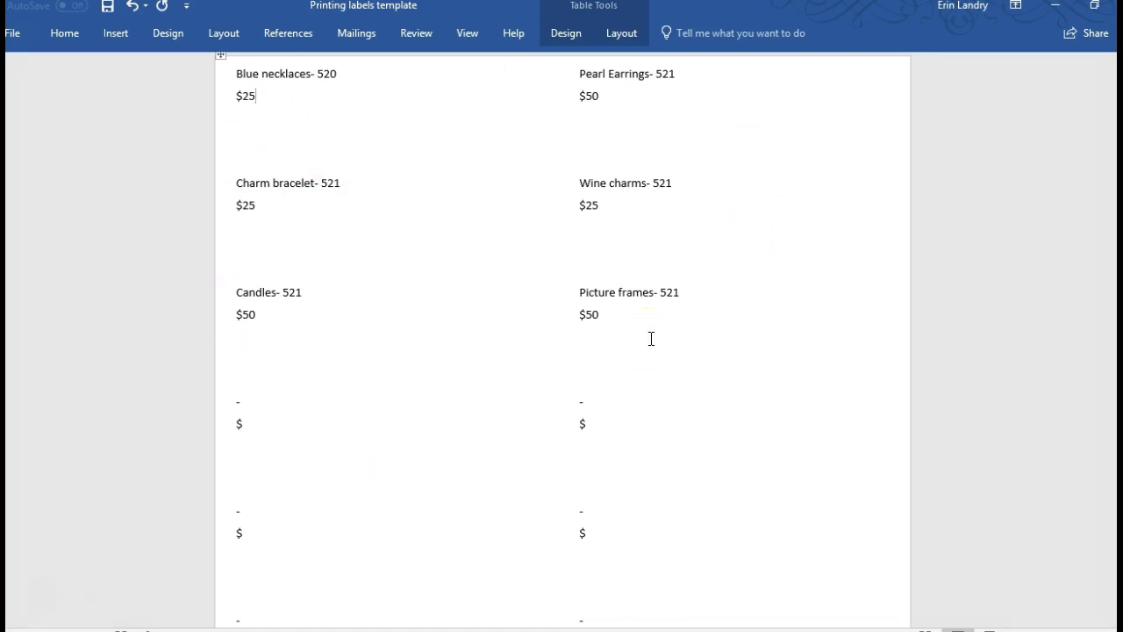
click(309, 75)
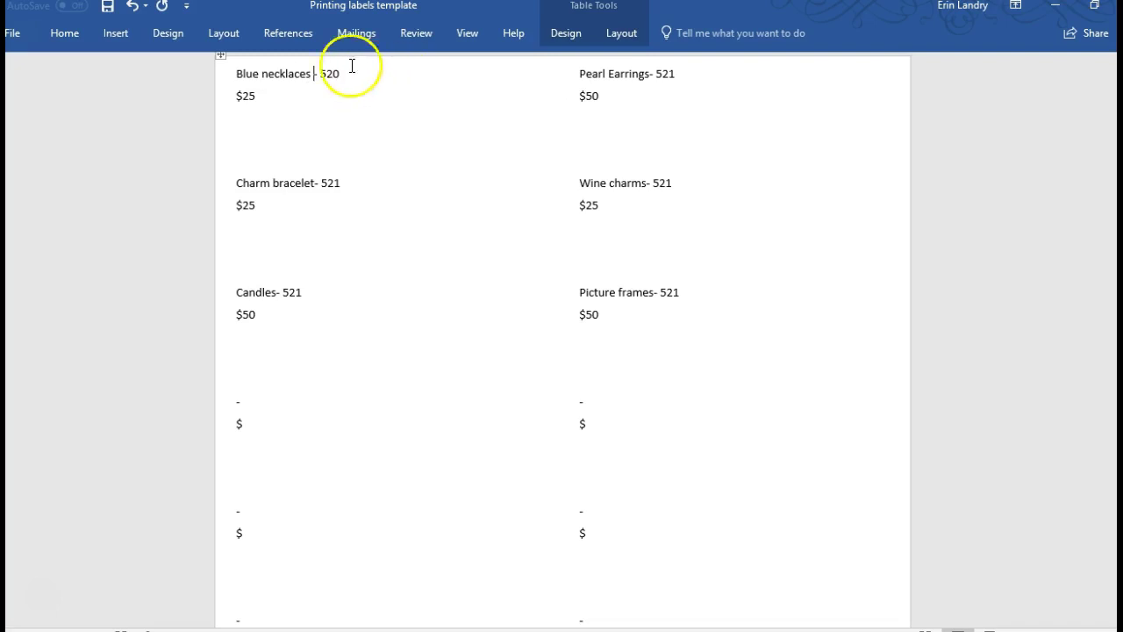
click(309, 100)
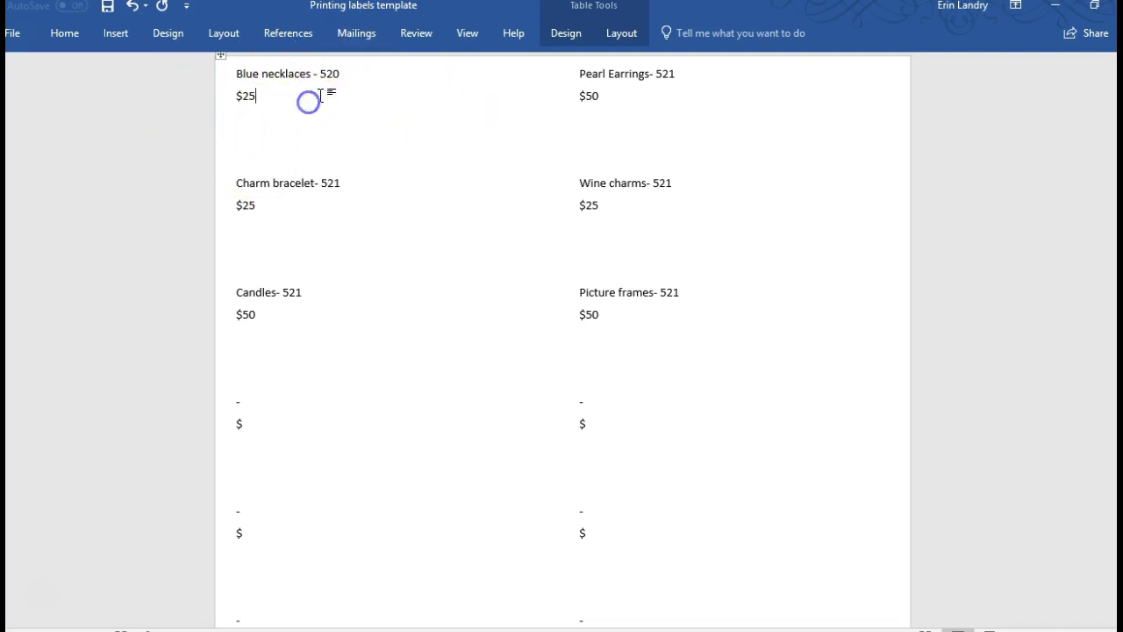
click(356, 34)
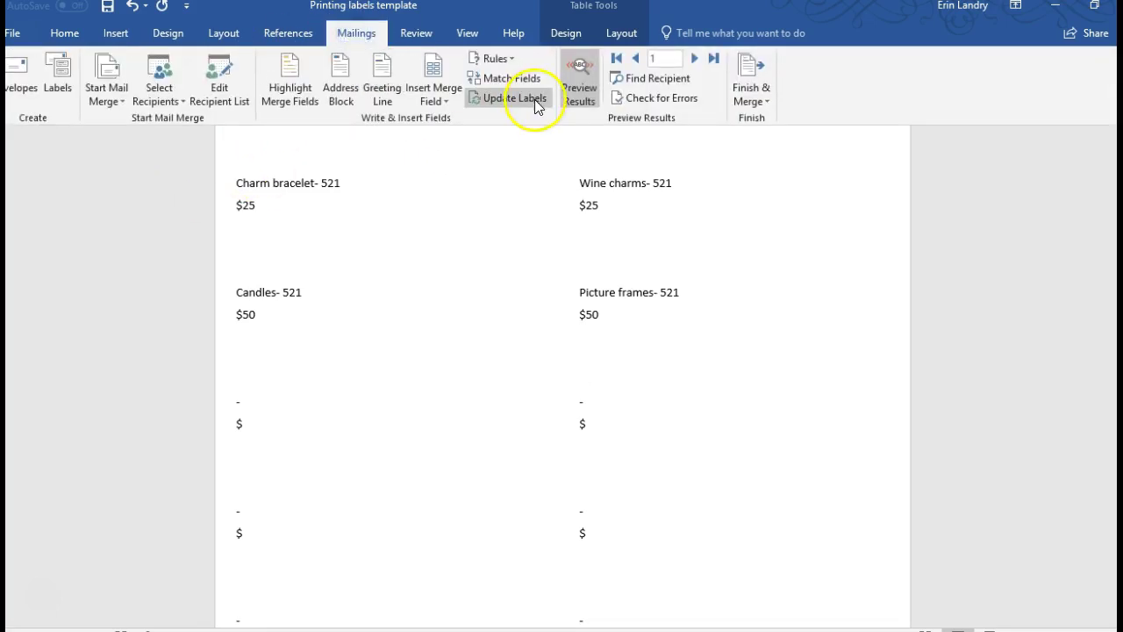
click(535, 100)
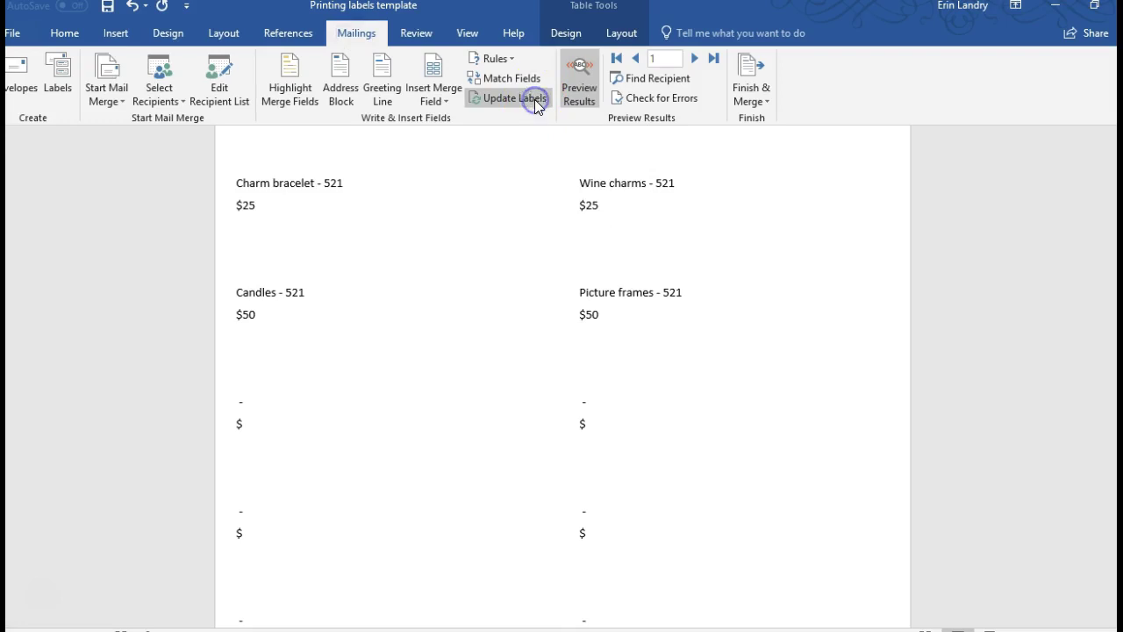
click(318, 194)
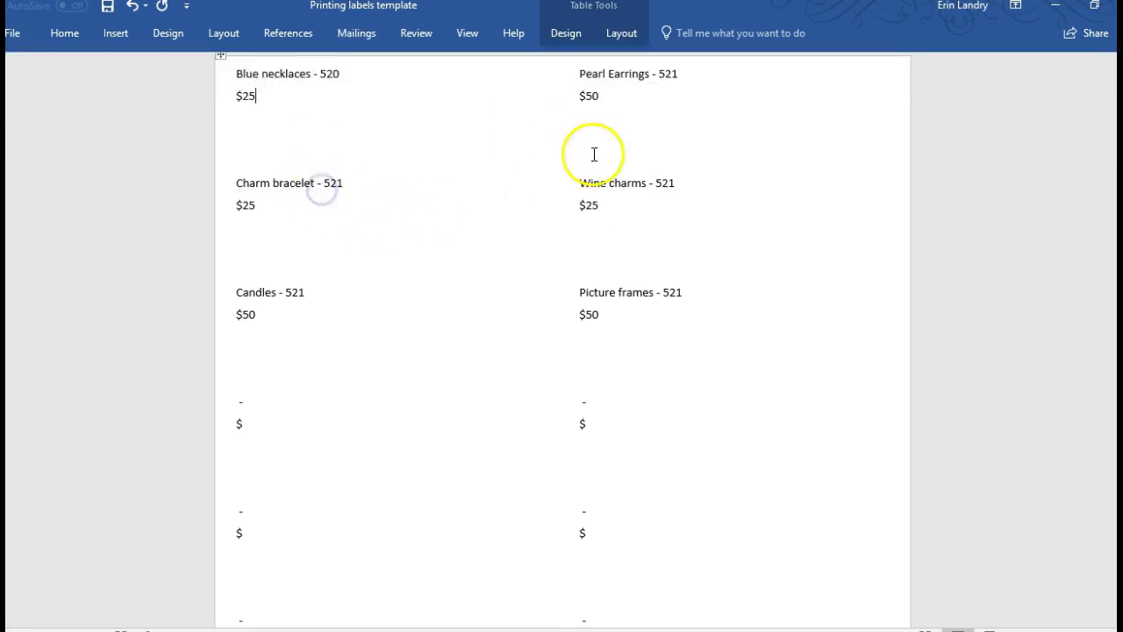
click(374, 98)
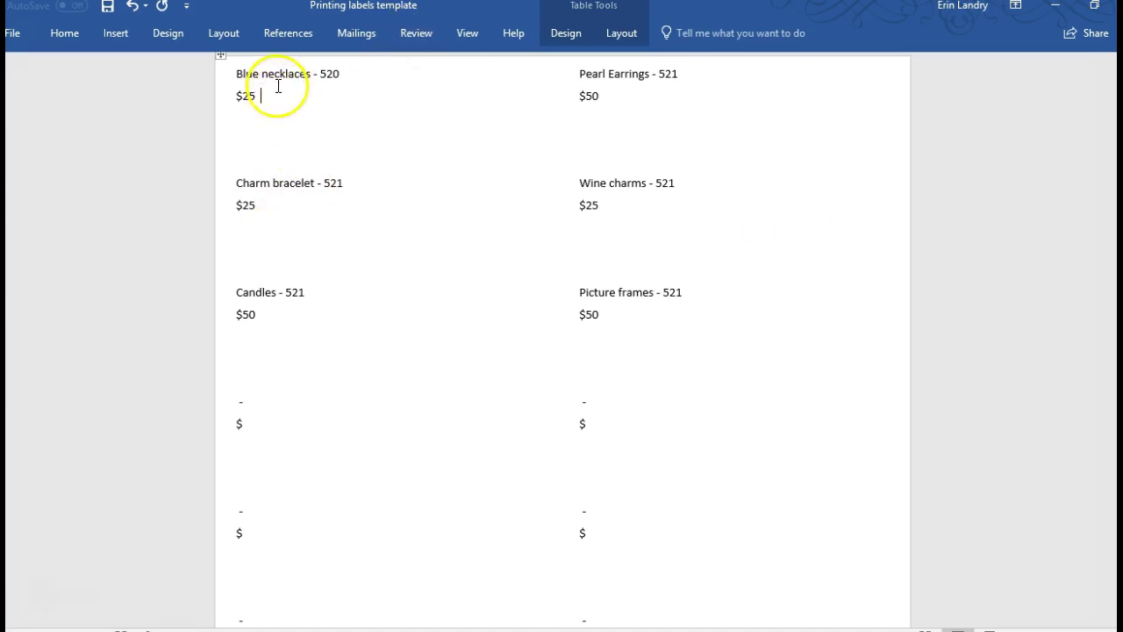
click(357, 33)
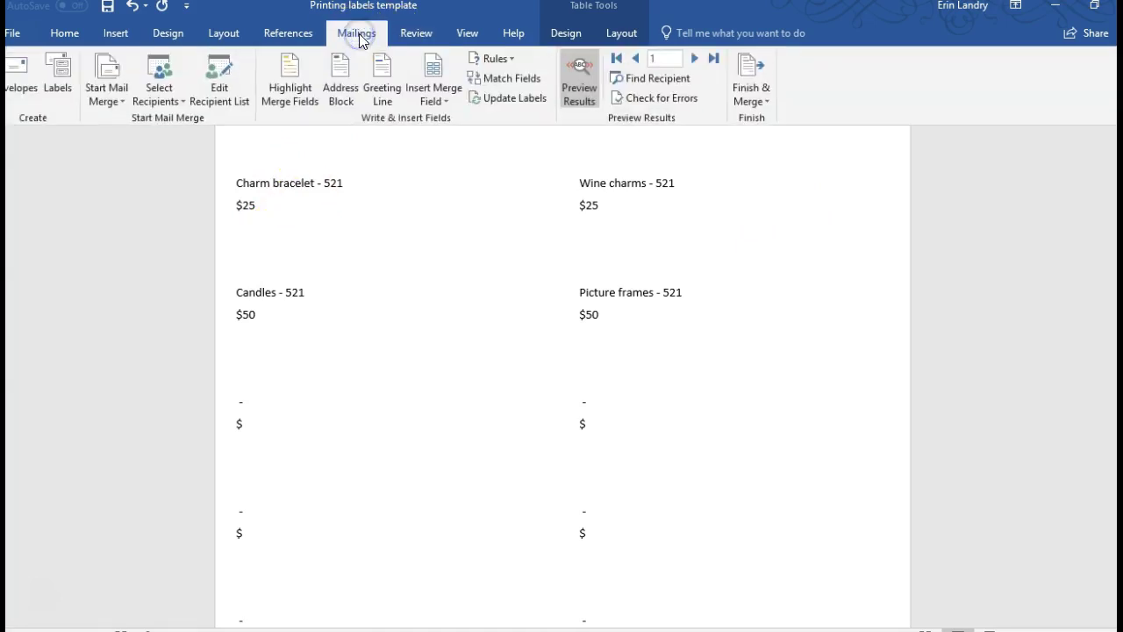
click(427, 94)
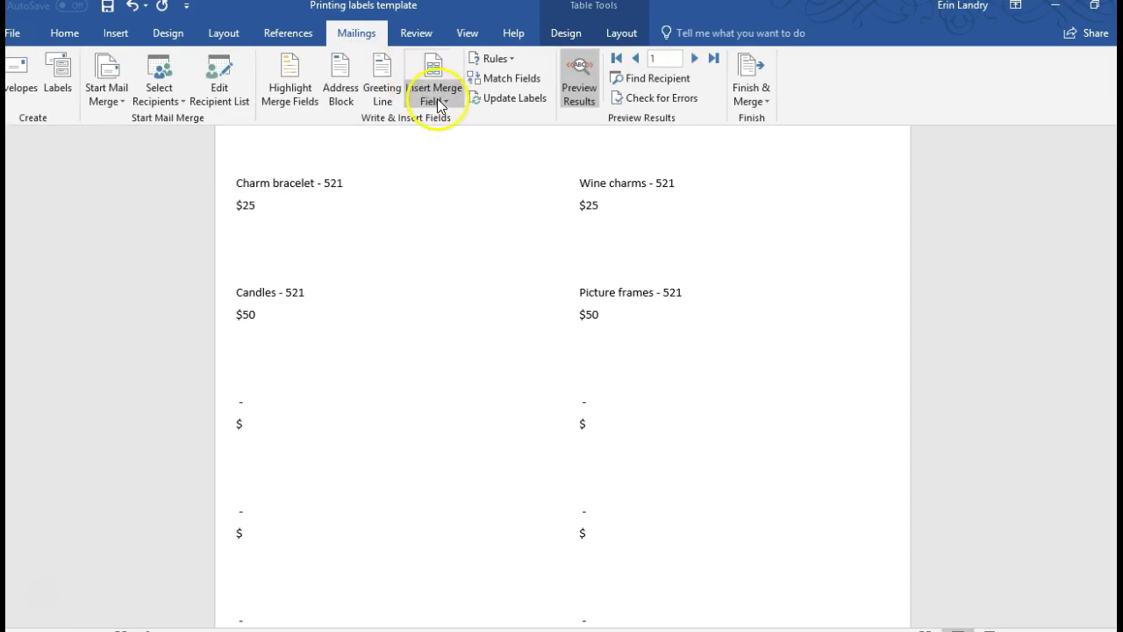
click(438, 102)
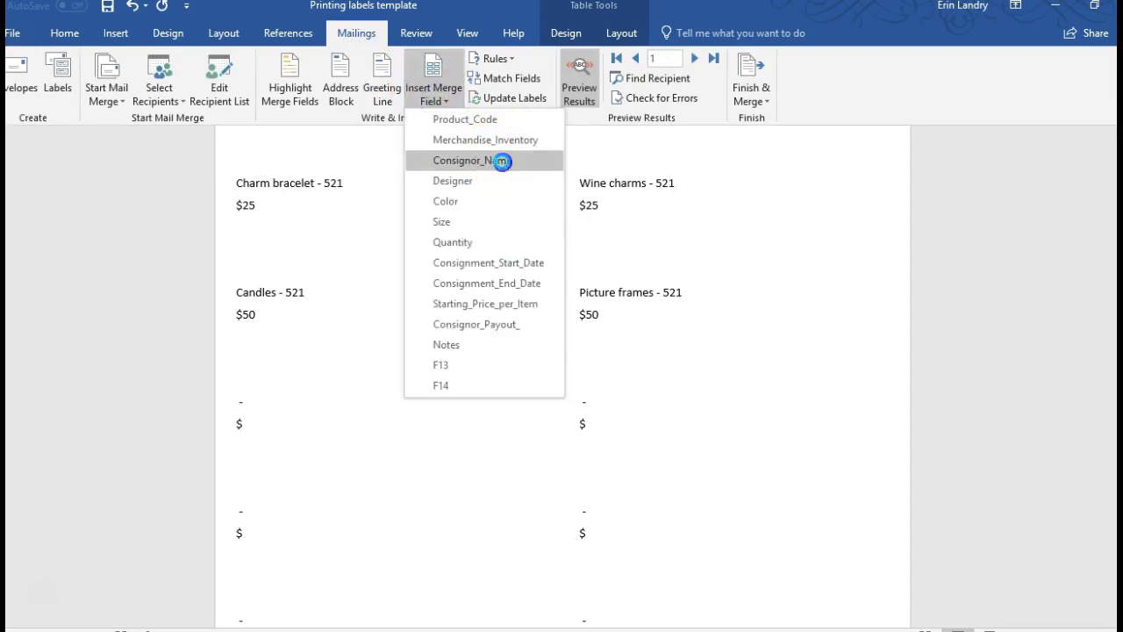
click(500, 160)
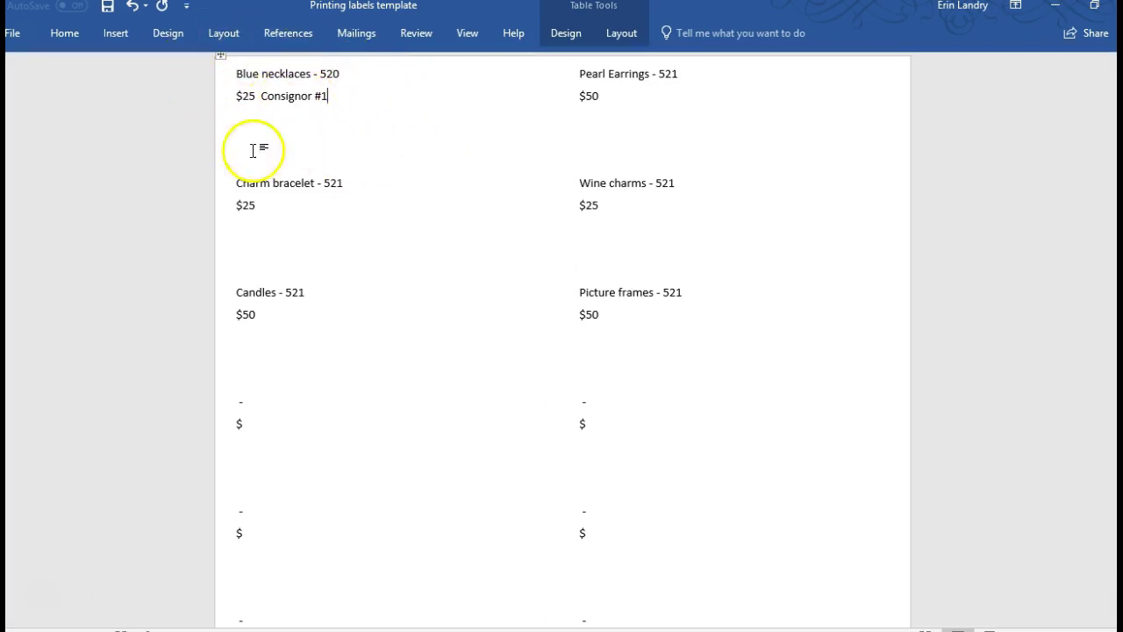
click(364, 40)
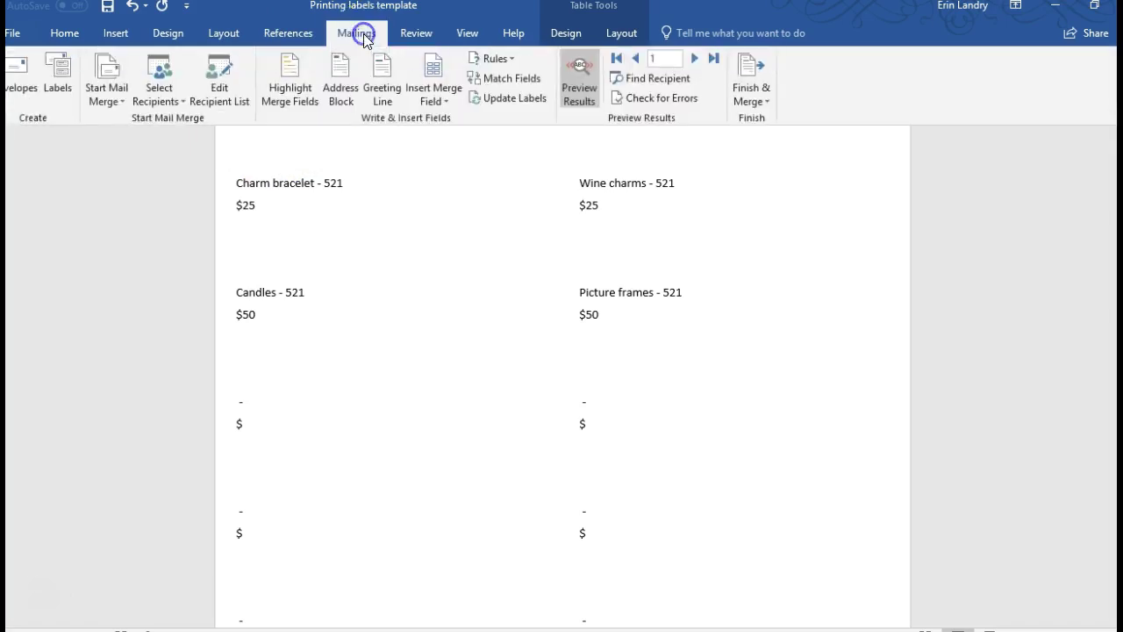
click(515, 98)
click(436, 243)
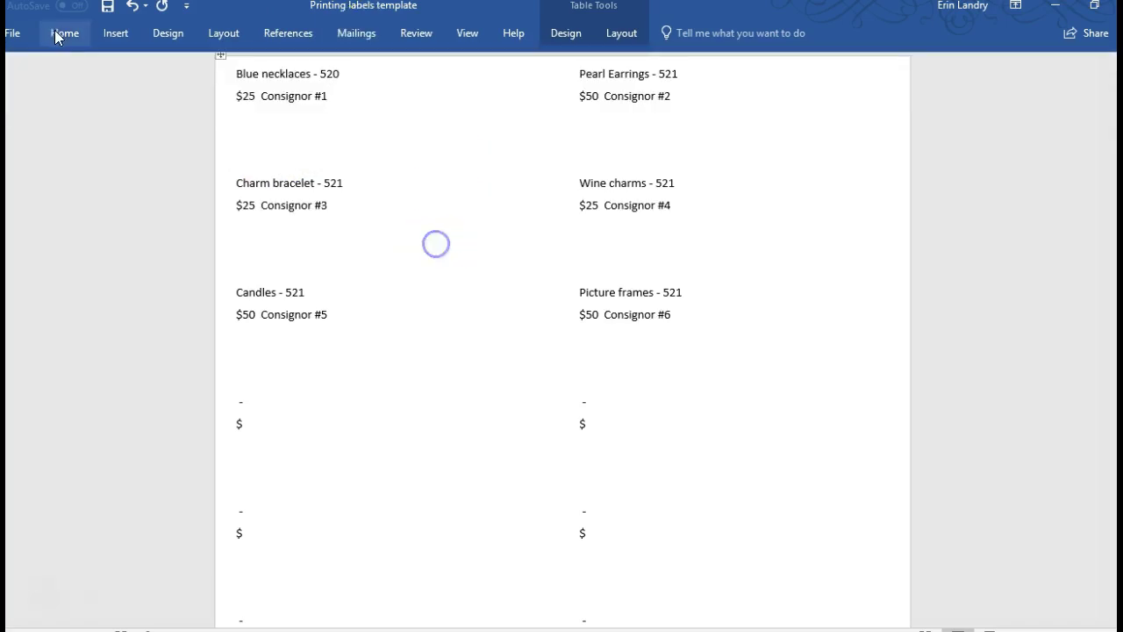
click(56, 36)
click(363, 211)
click(355, 85)
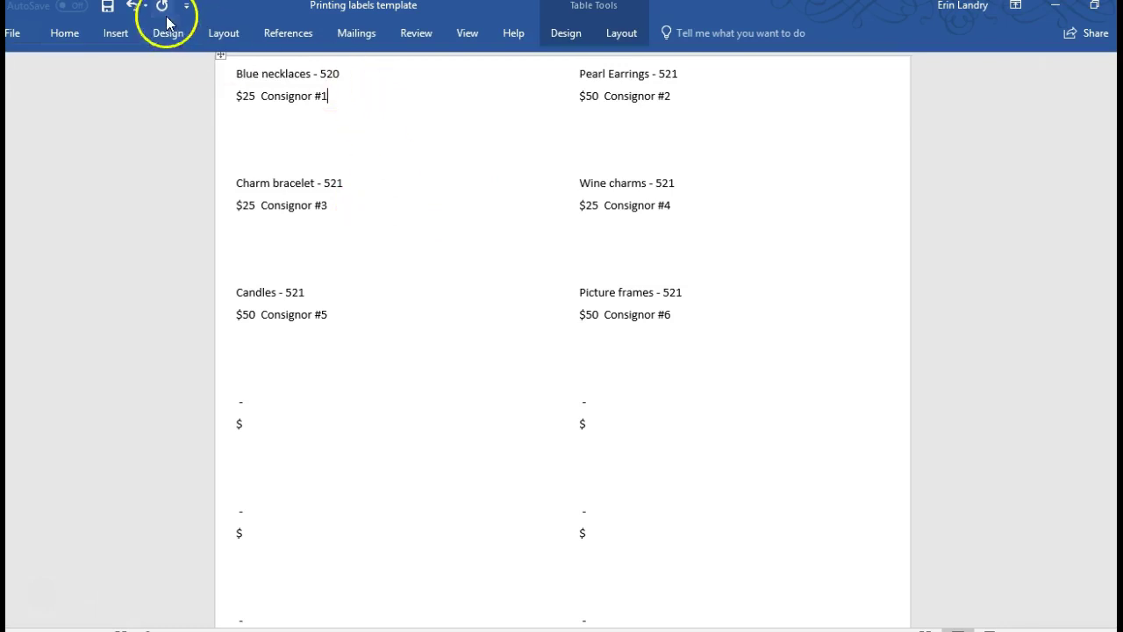
click(131, 7)
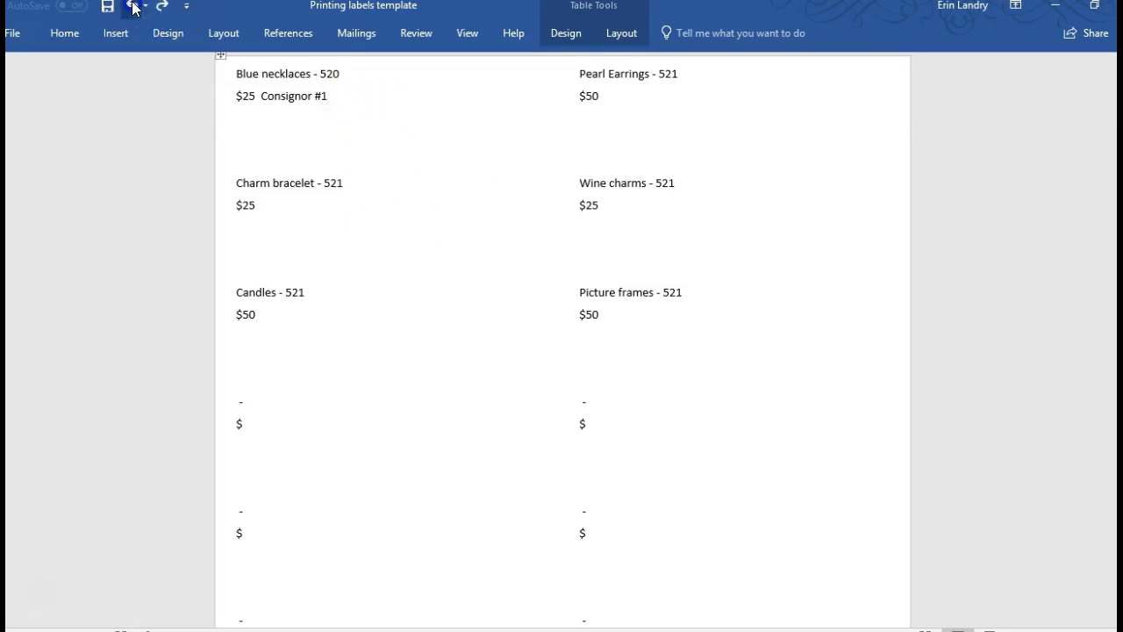
click(132, 7)
click(114, 37)
click(110, 32)
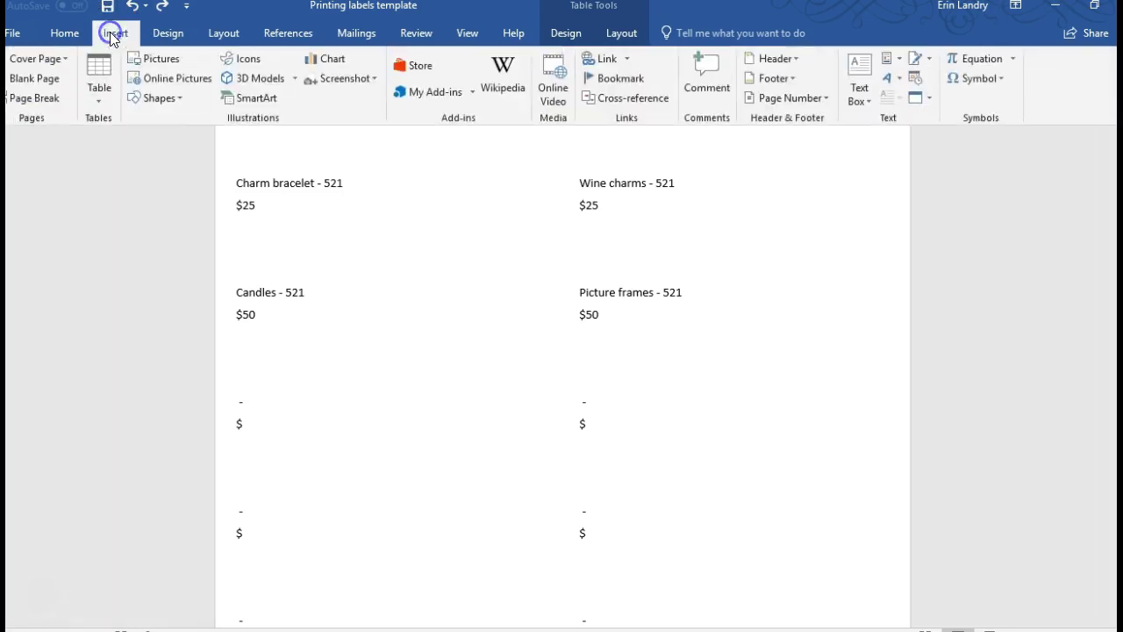
Insert the teal arrow from Stock Photos into the first label, shrink it, and wrap it Square beside $25.
click(151, 58)
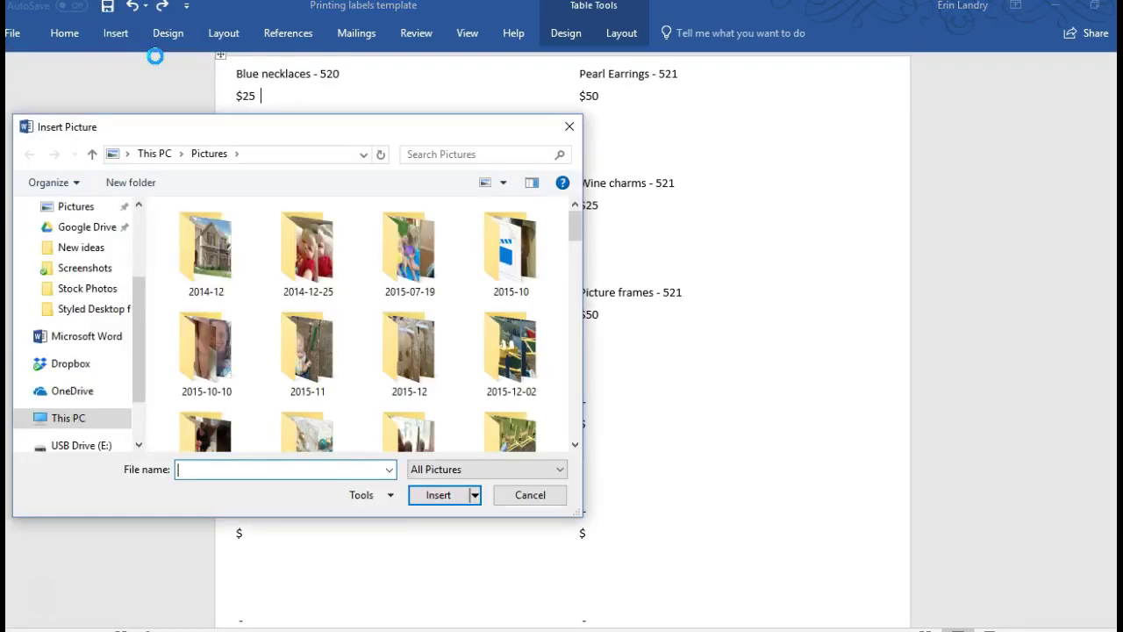
click(86, 289)
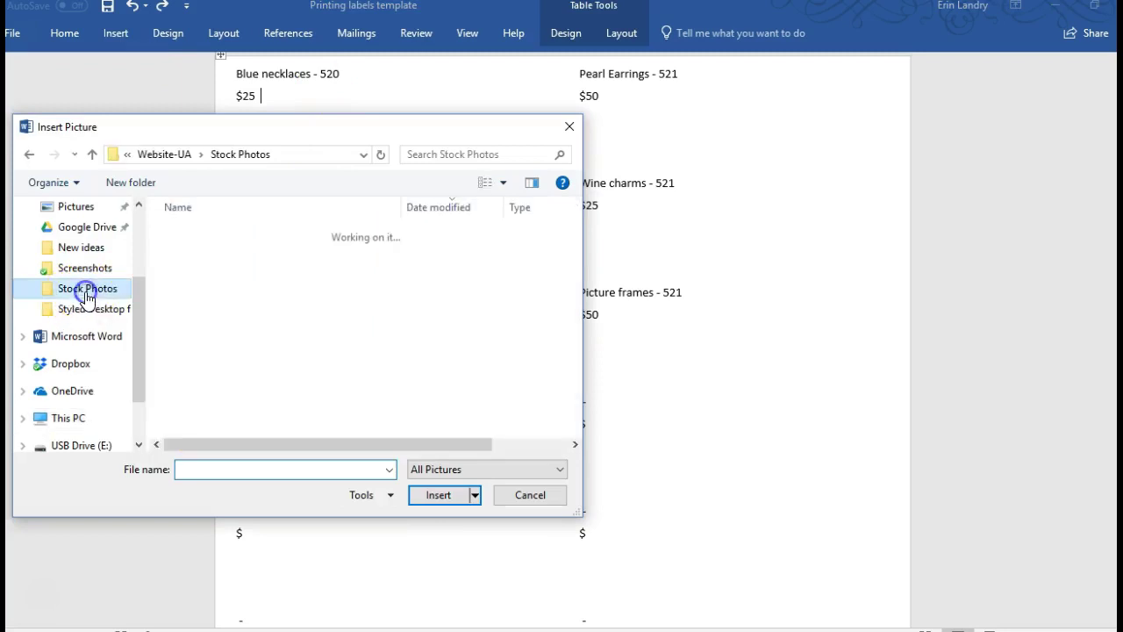
double_click(193, 384)
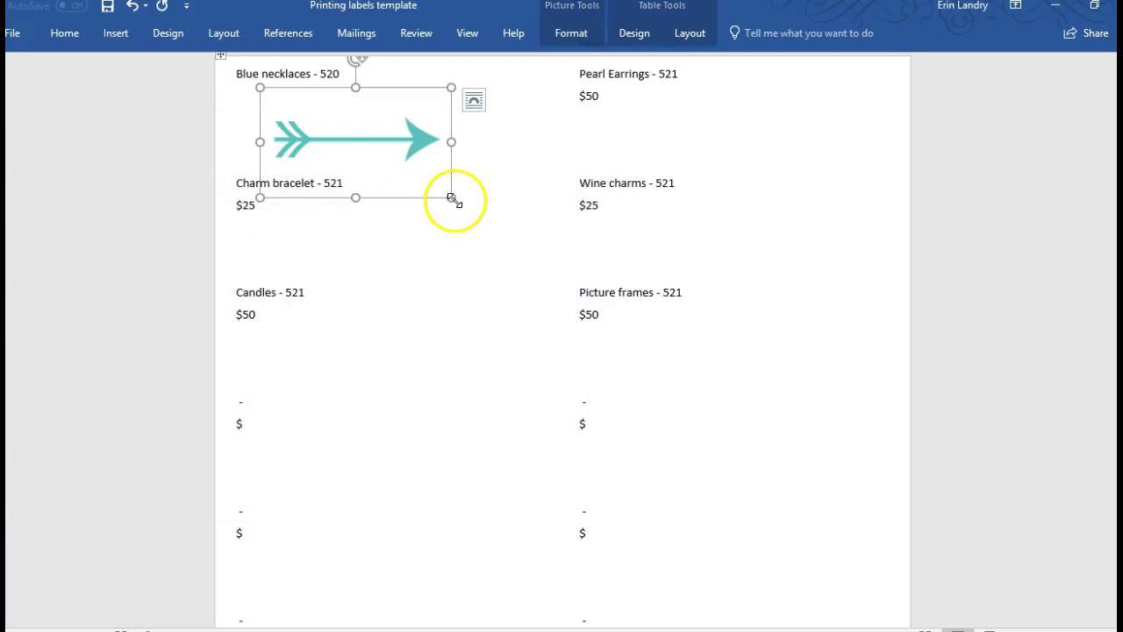
drag(451, 197, 381, 61)
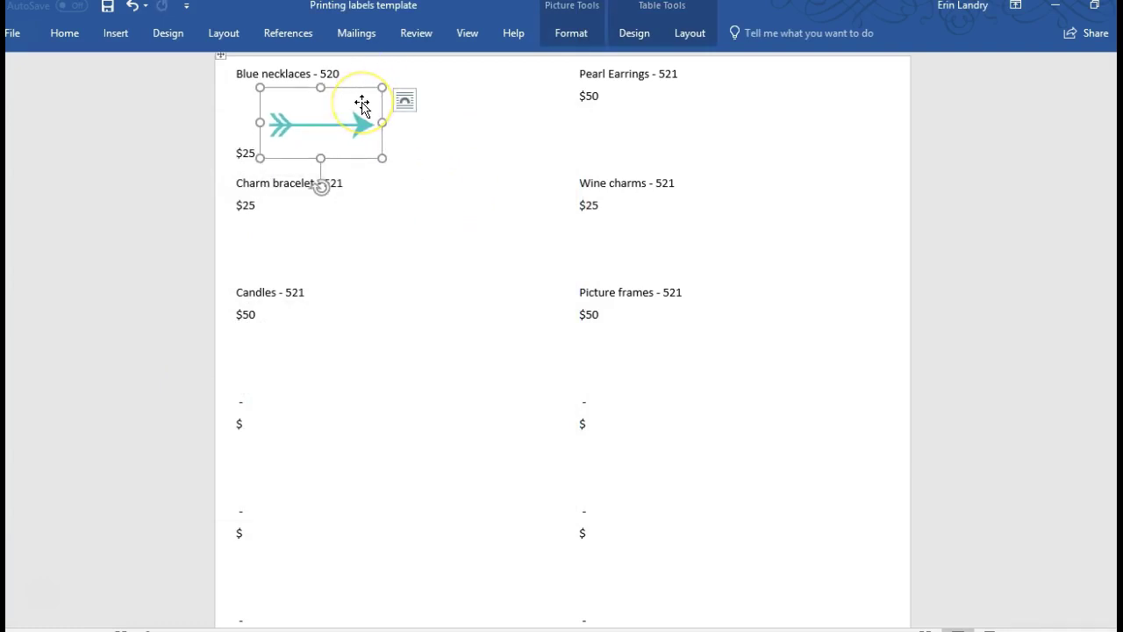
right_click(362, 106)
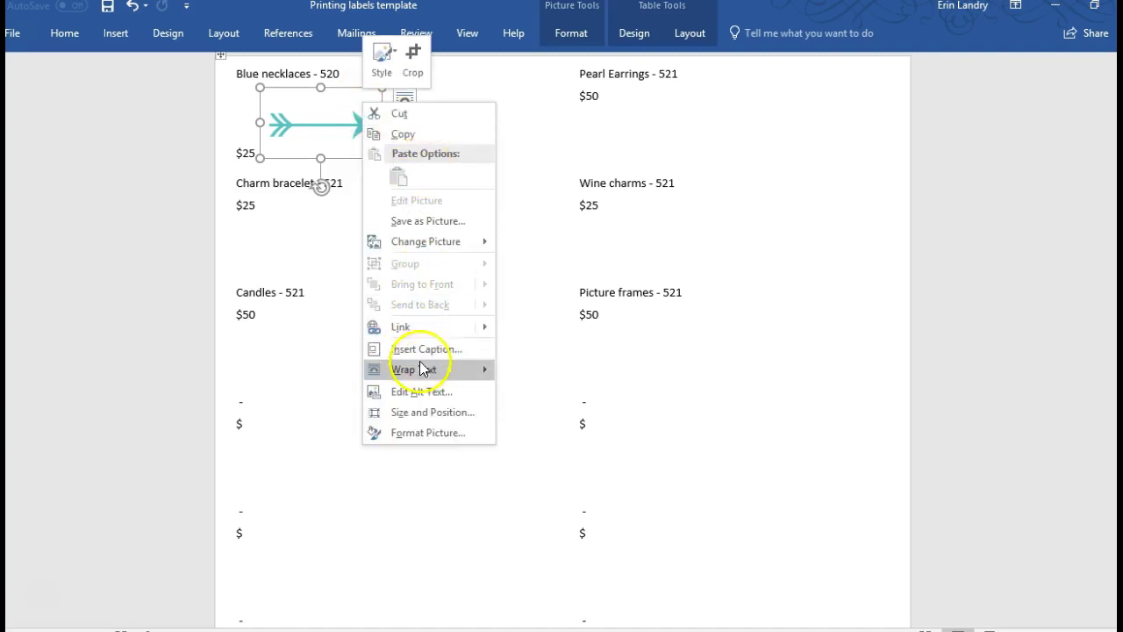
mouse_move(420, 372)
click(530, 393)
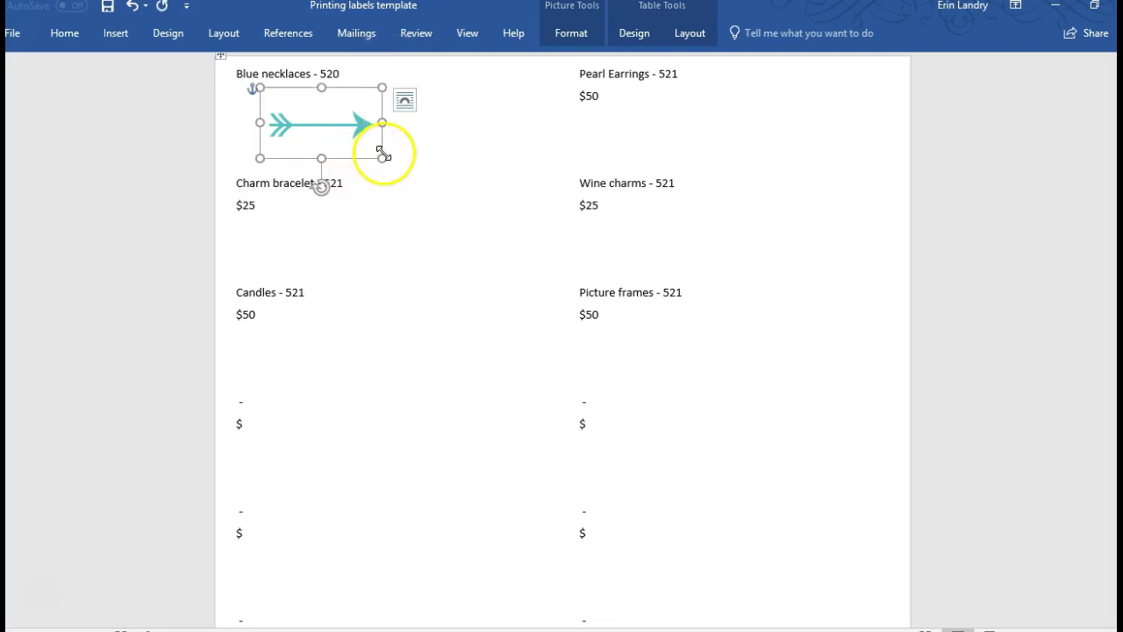
drag(383, 155, 353, 115)
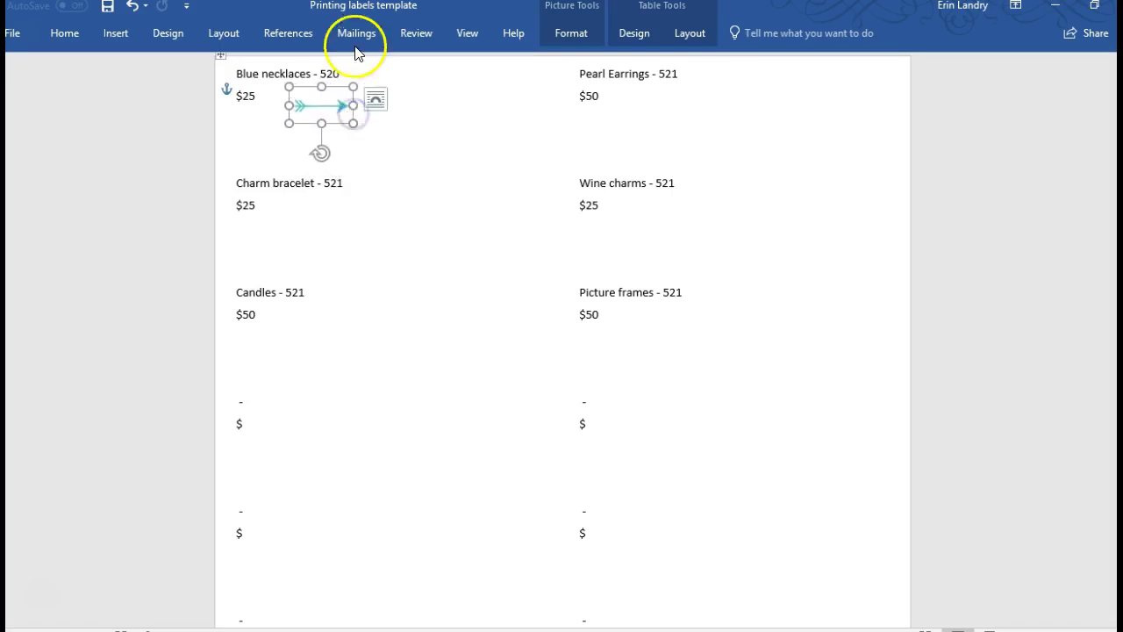
drag(275, 83, 277, 82)
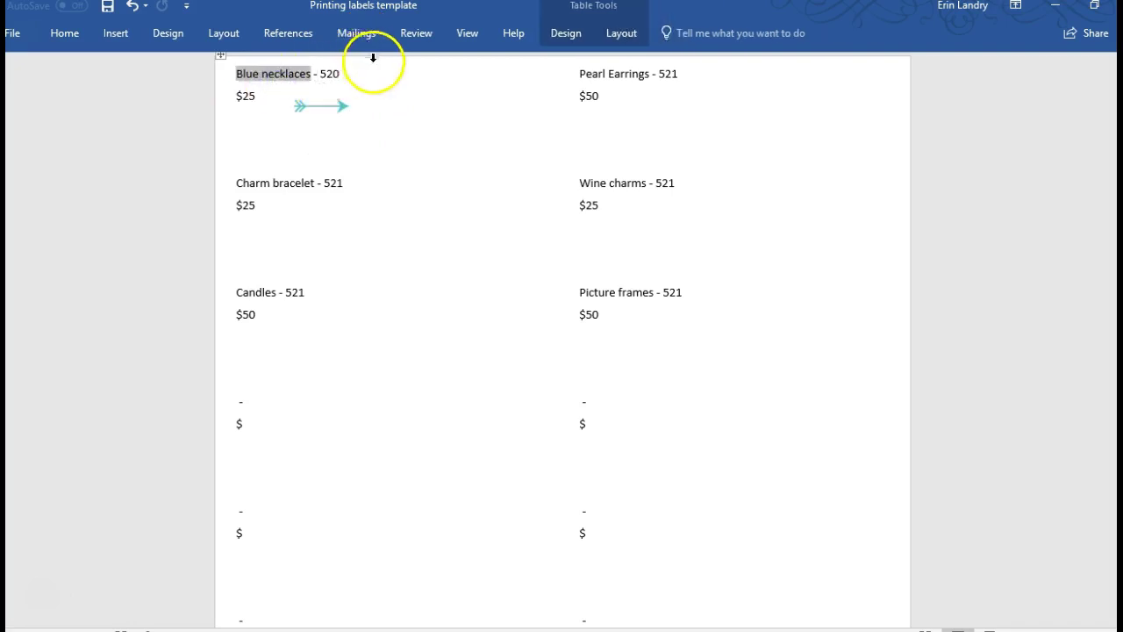
Run Update Labels so the teal arrow appears in every label.
click(371, 86)
click(365, 35)
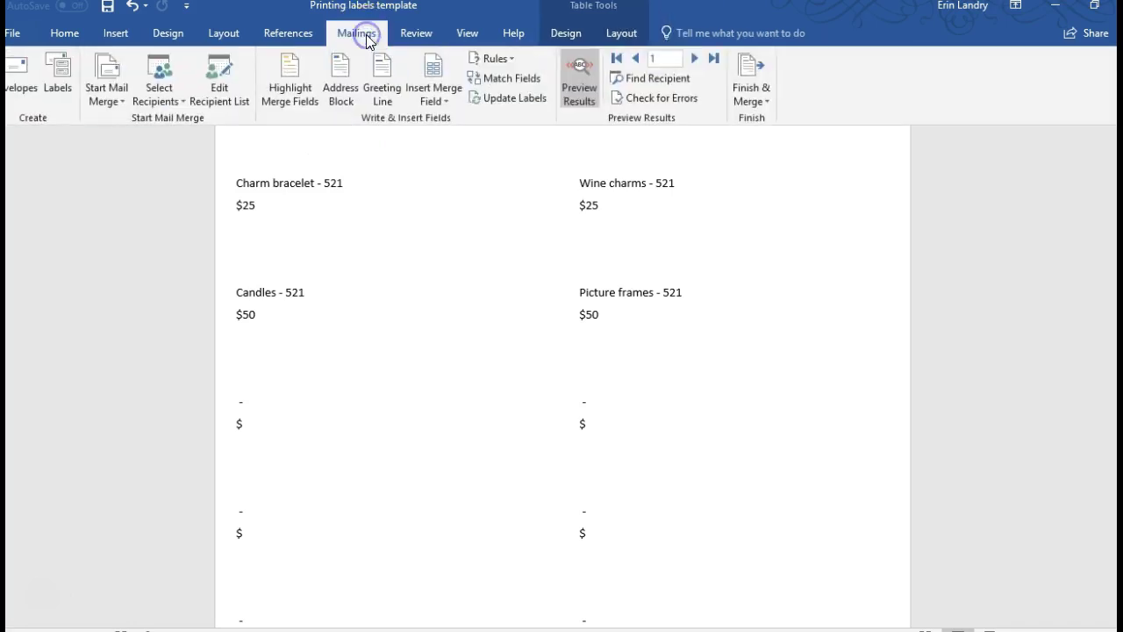
click(516, 101)
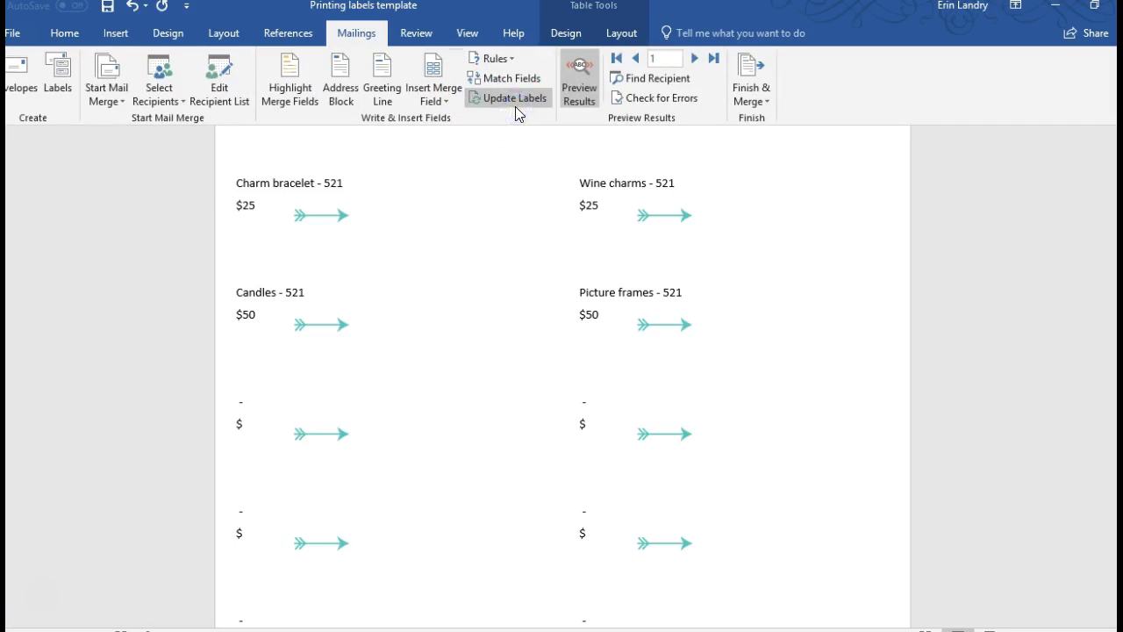
click(441, 246)
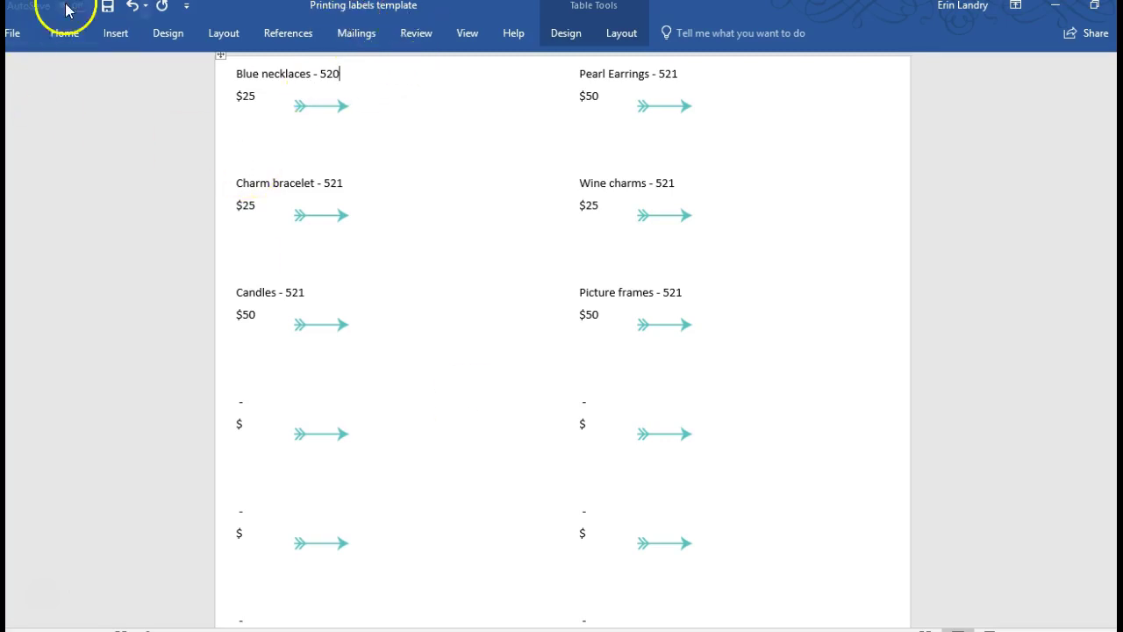
click(19, 40)
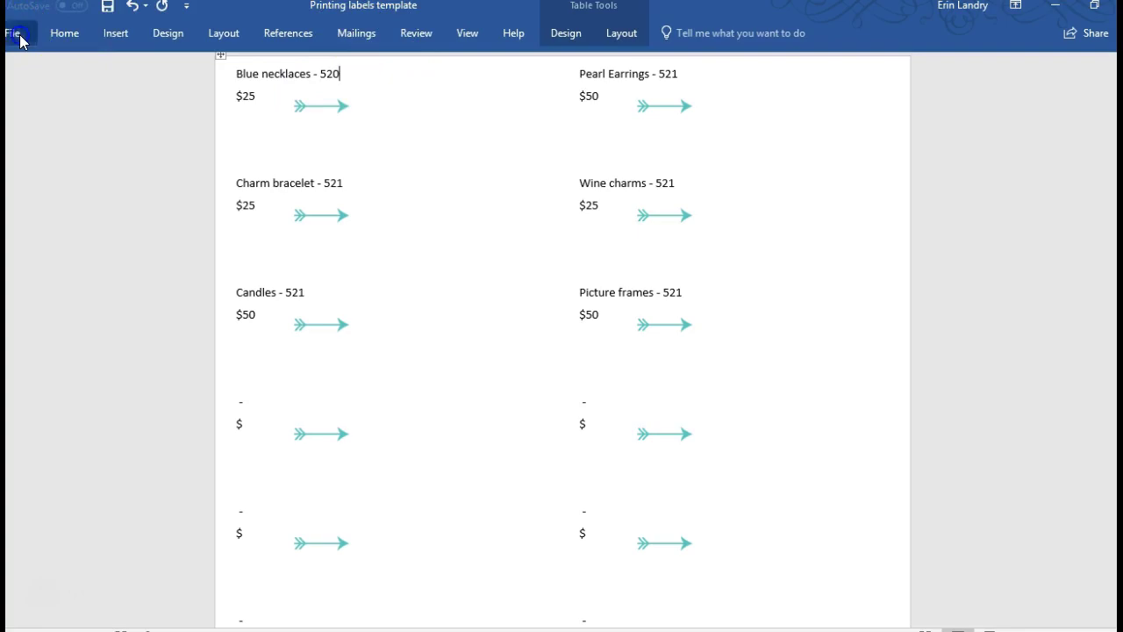
click(23, 204)
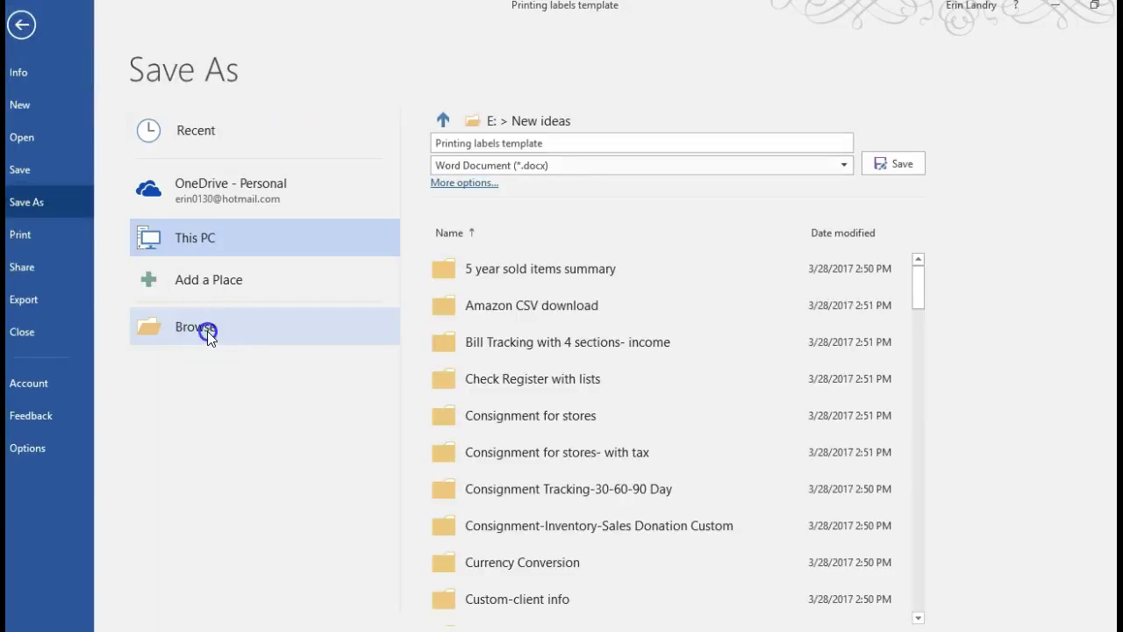
click(207, 331)
click(253, 287)
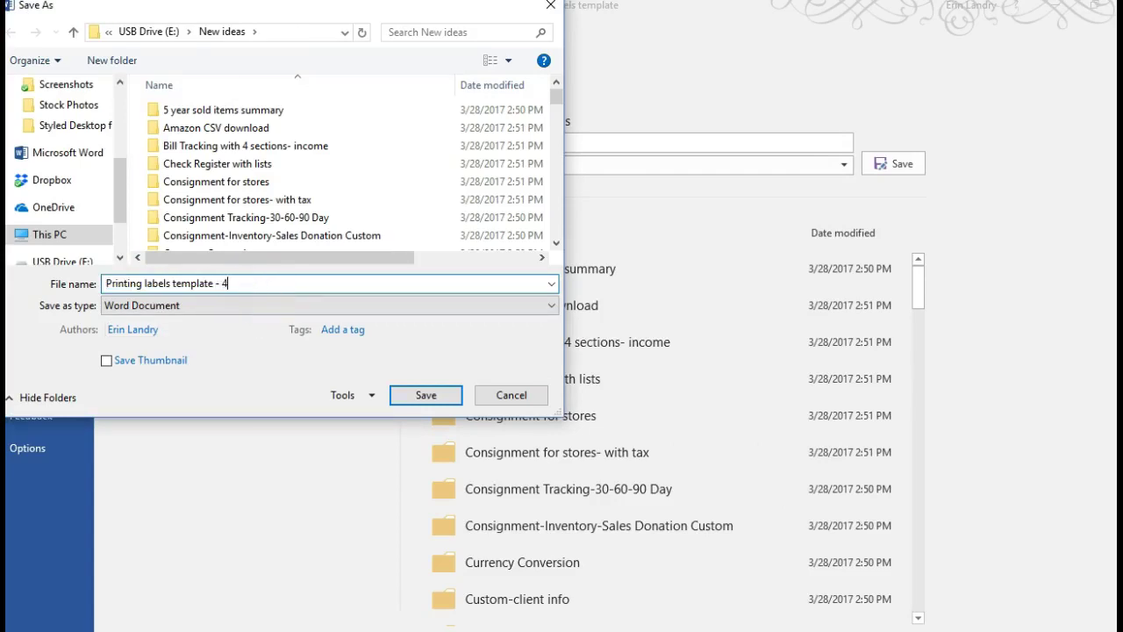
text(- 4/1)
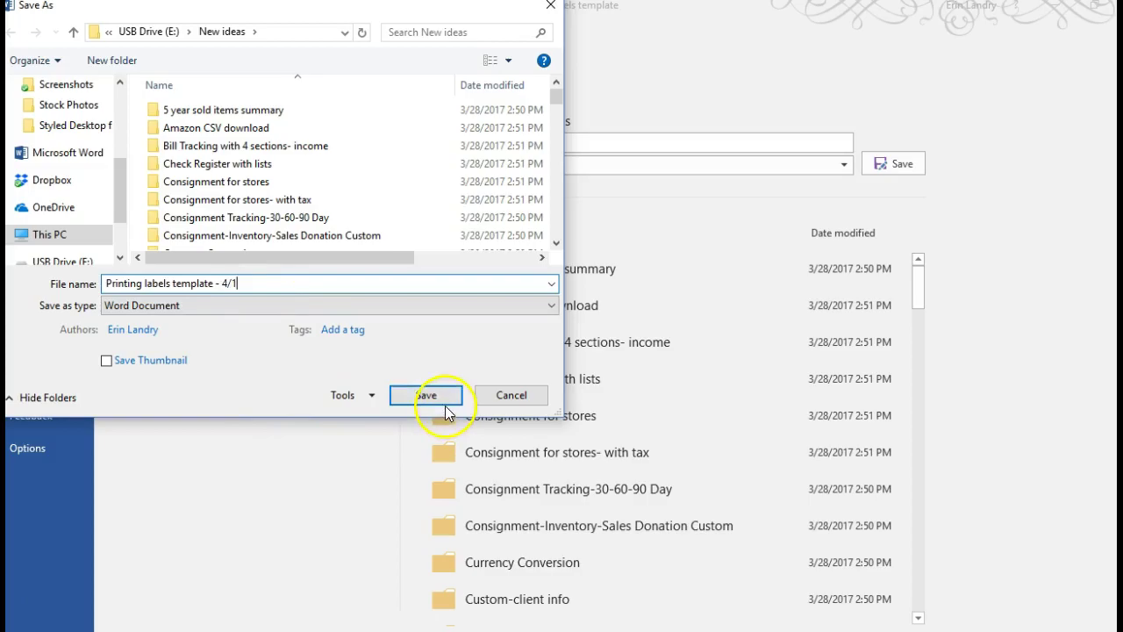
click(512, 395)
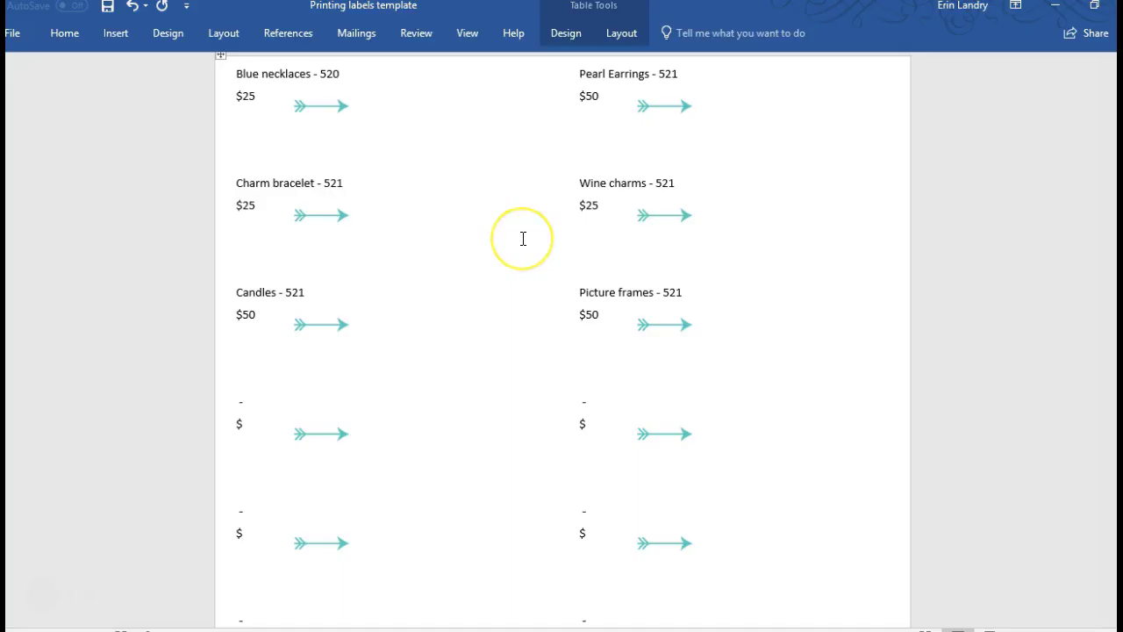
Place the cursor in the first label and show the Mailings commands.
click(456, 150)
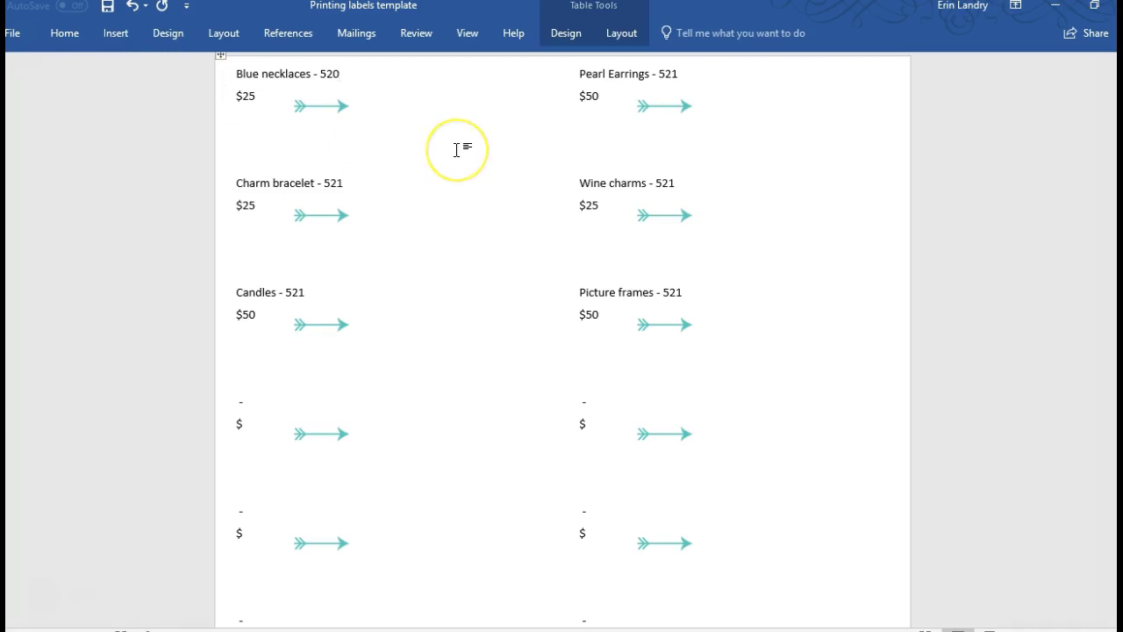
click(377, 83)
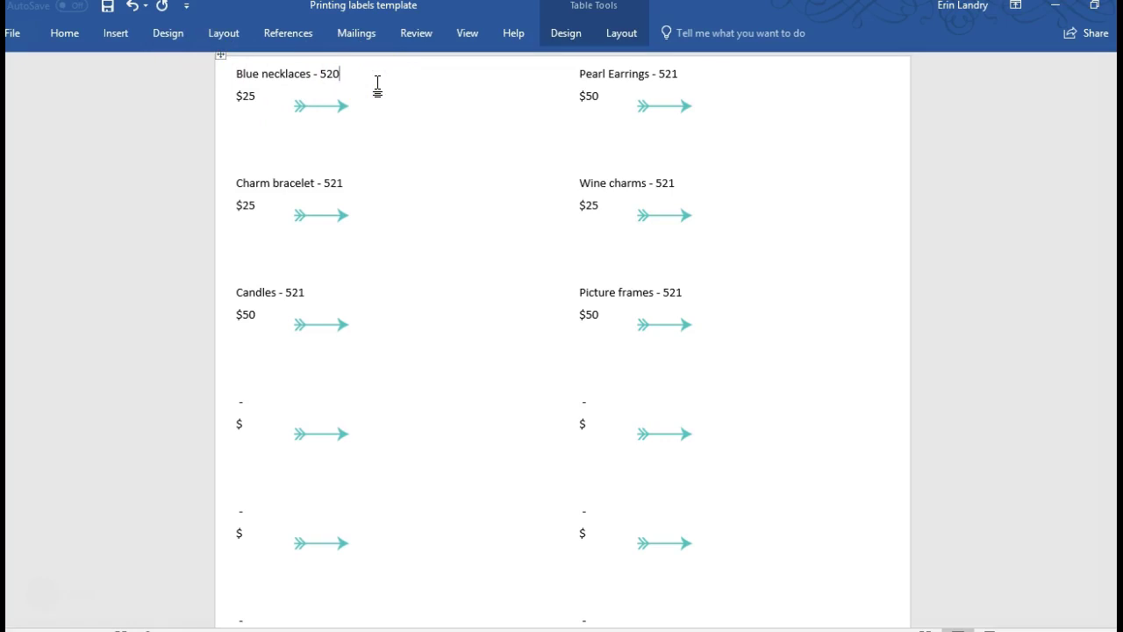
click(356, 35)
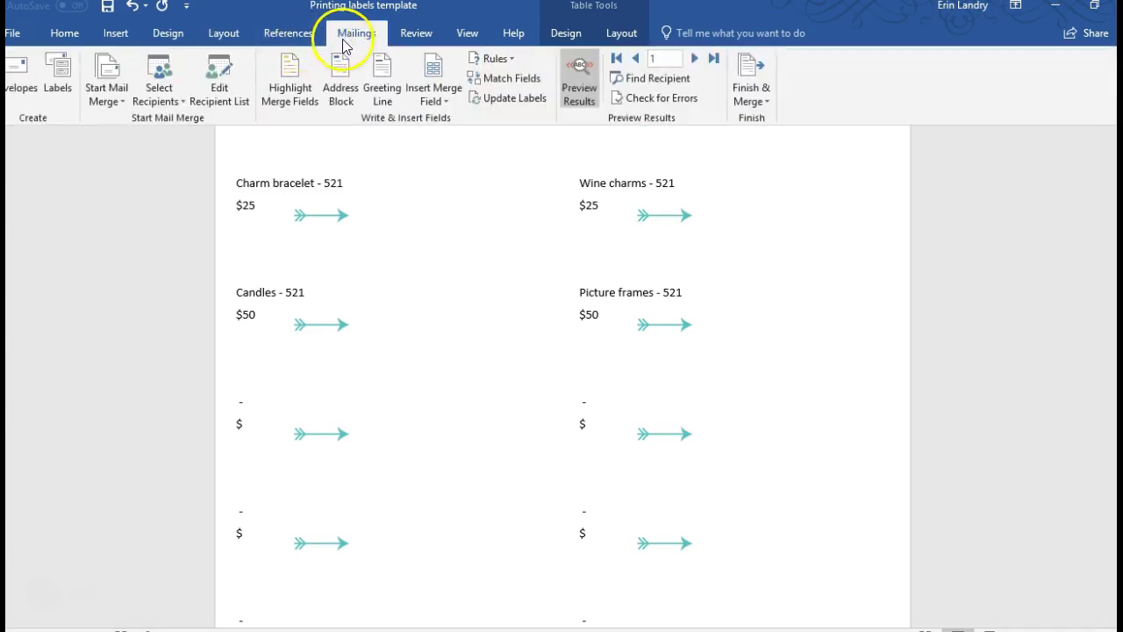
Restart the merge as labels using the 8987 Address Labels product size.
click(106, 99)
click(131, 181)
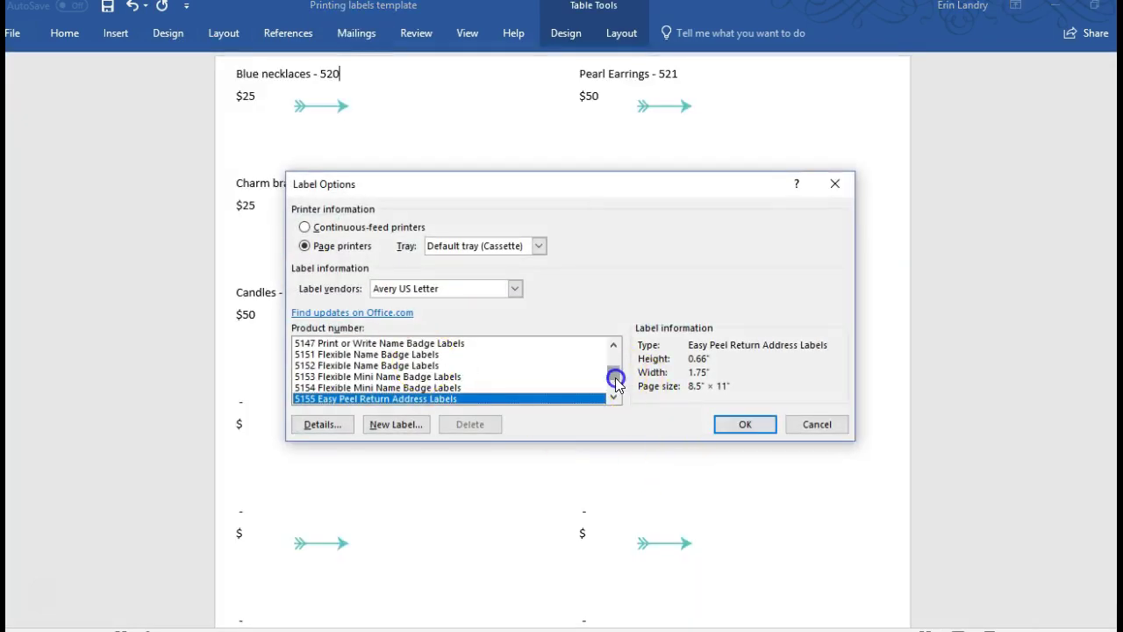
drag(615, 377, 615, 384)
click(593, 397)
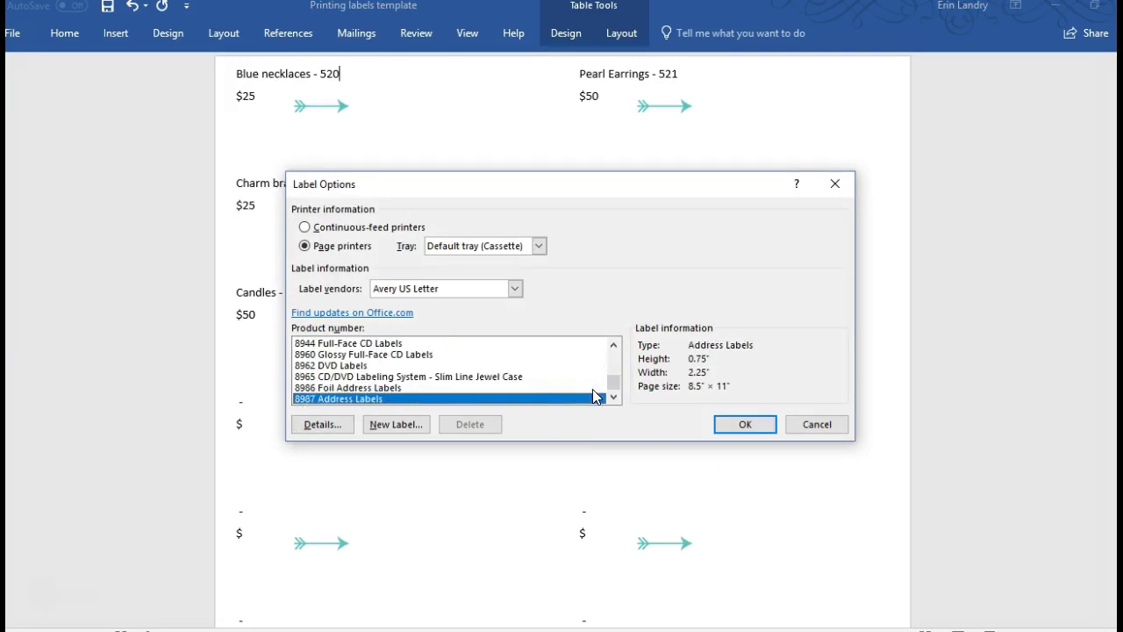
double_click(571, 402)
click(731, 425)
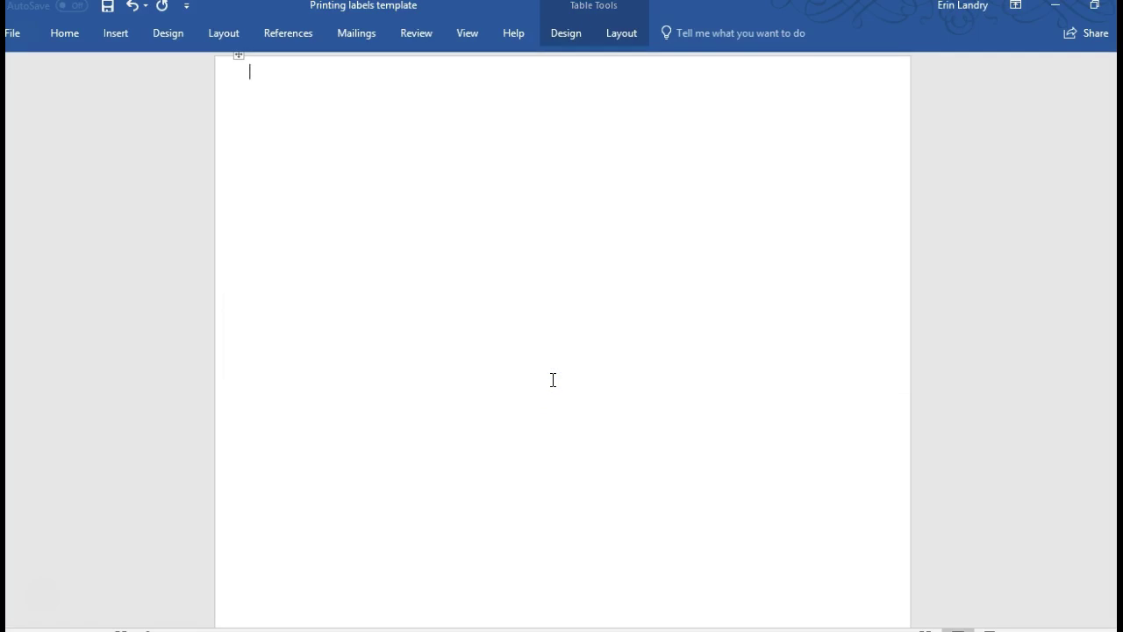
Insert the Merchandise_Inventory merge field into the top-left label.
click(707, 85)
double_click(429, 256)
click(368, 248)
click(617, 253)
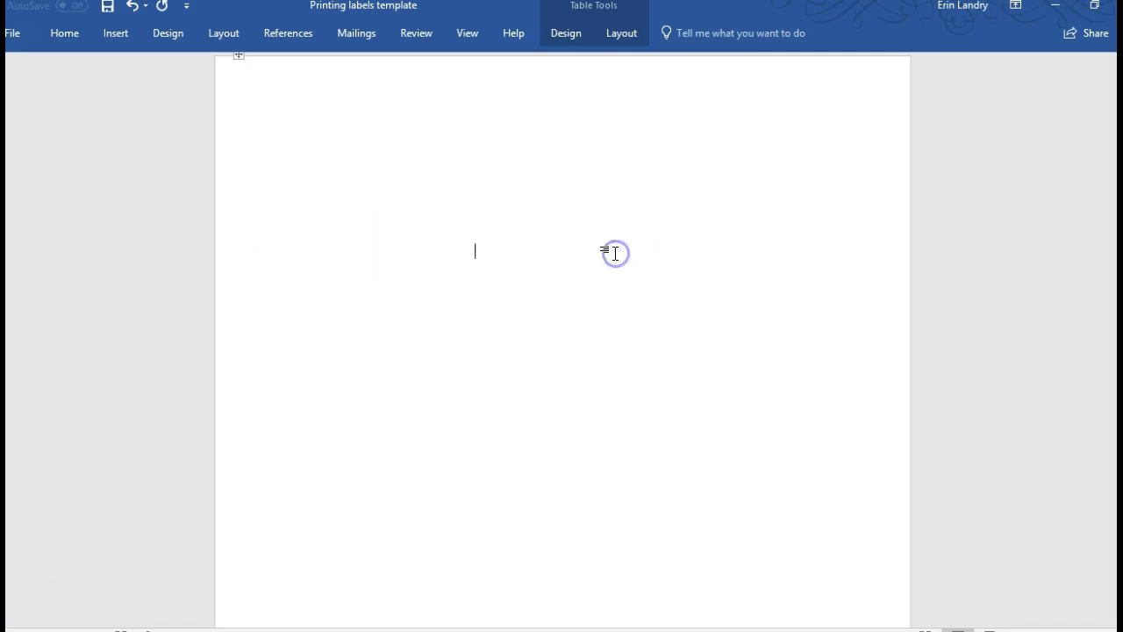
click(277, 77)
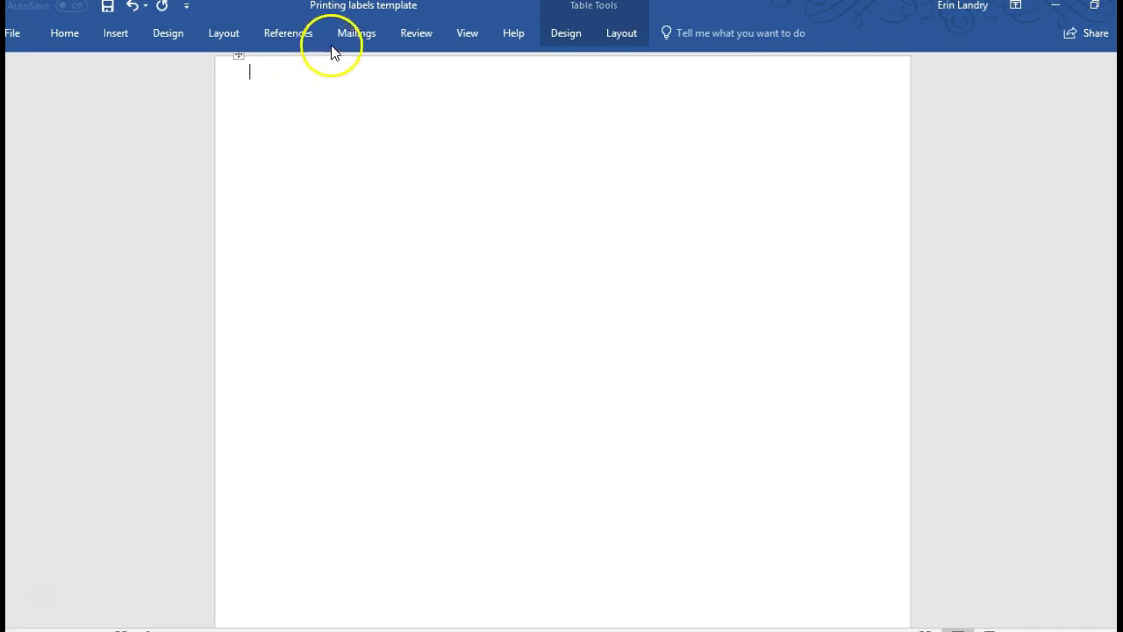
click(368, 31)
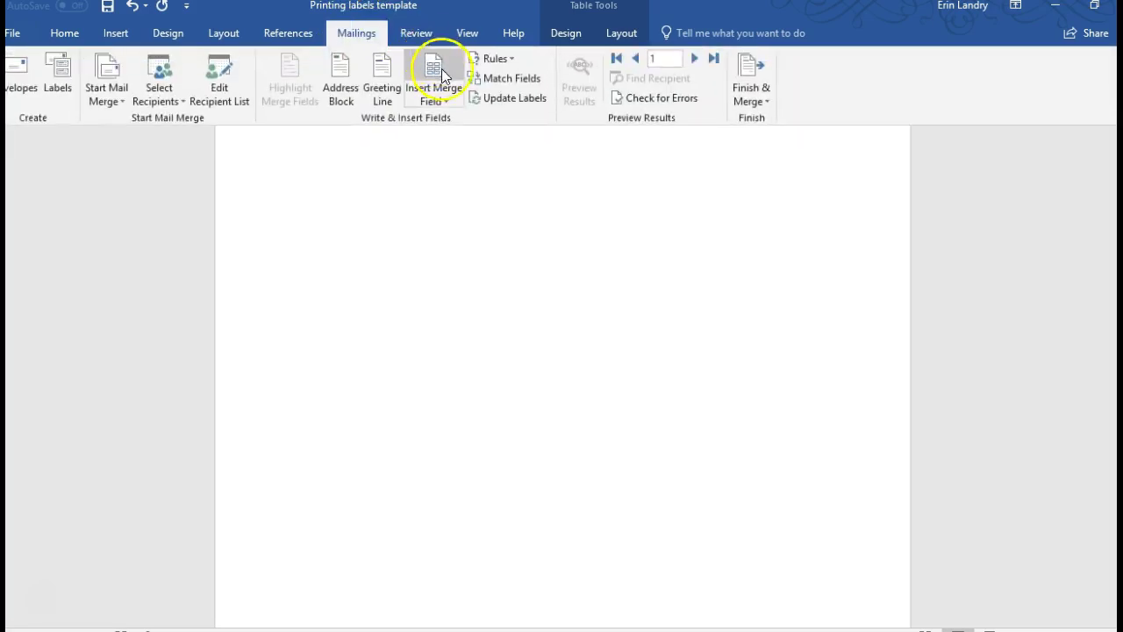
click(447, 101)
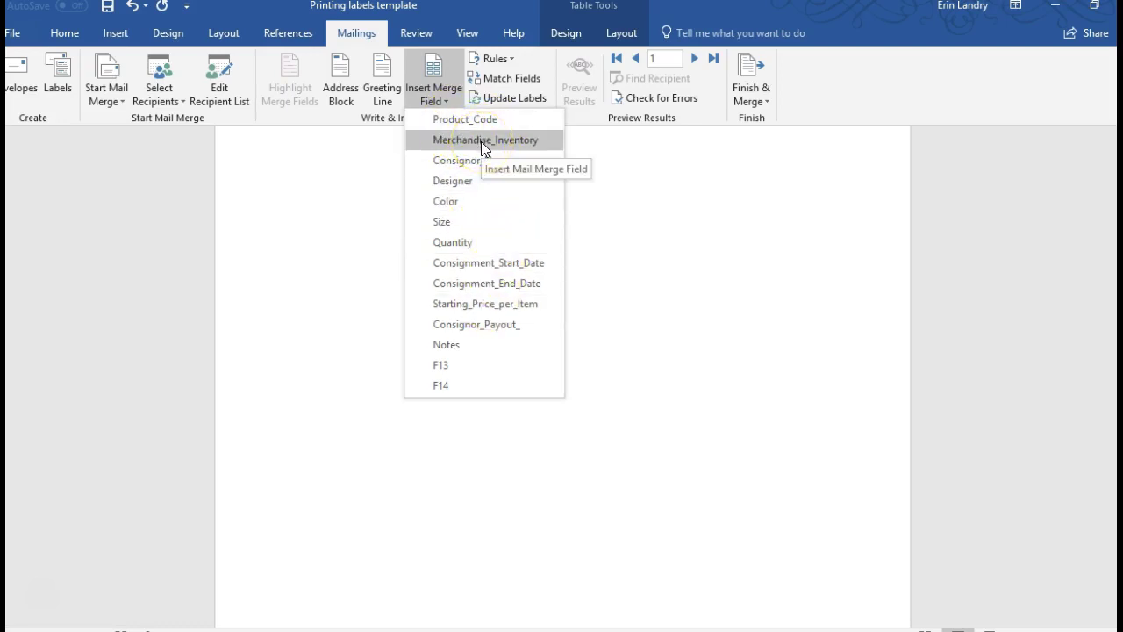
click(481, 141)
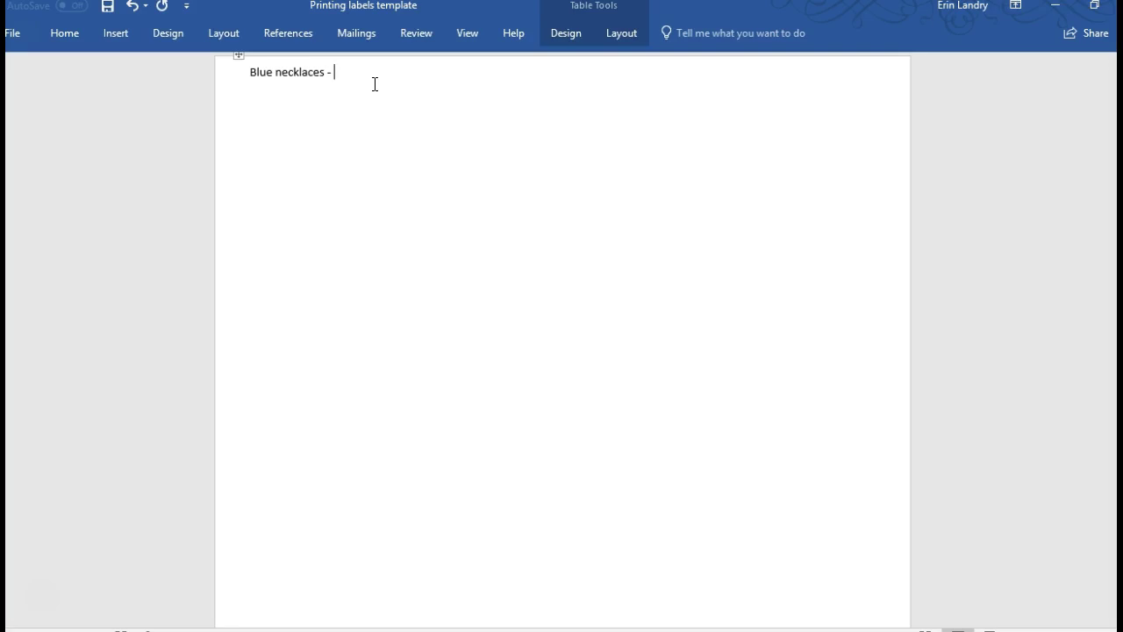
Add Product_Code after the dash and Starting_Price_per_Item on the second line.
click(358, 32)
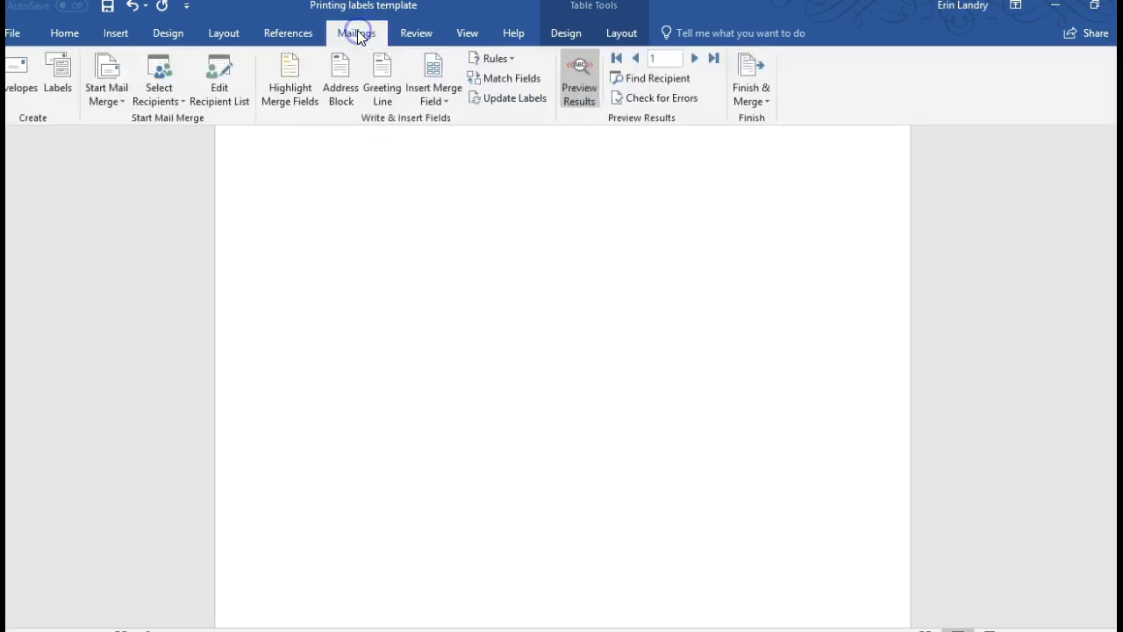
click(435, 98)
click(456, 116)
click(409, 161)
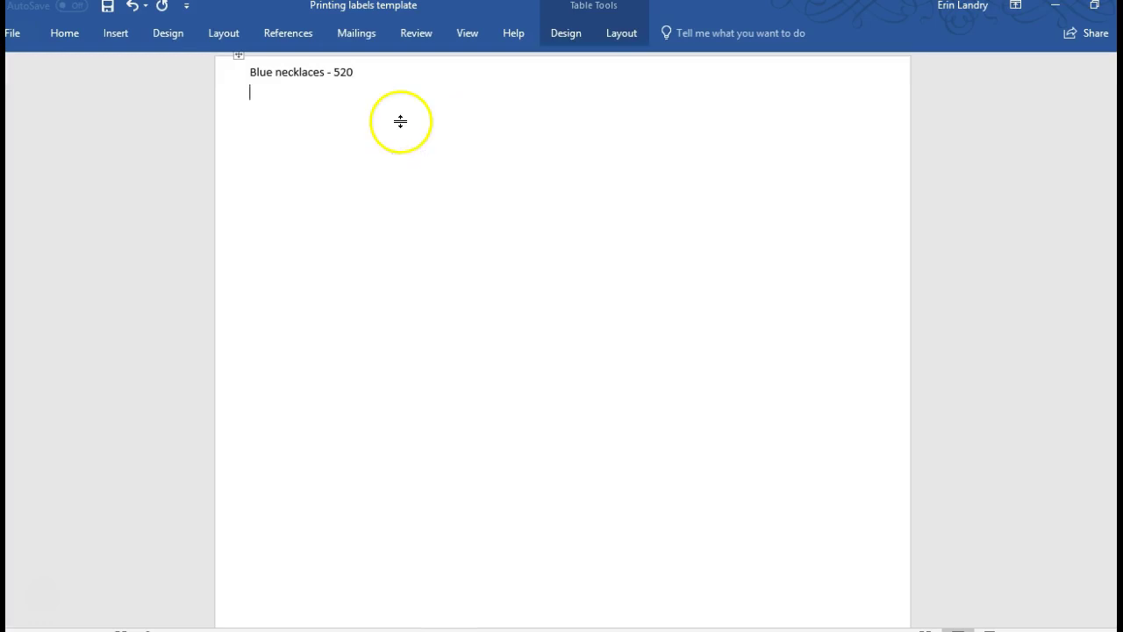
click(360, 32)
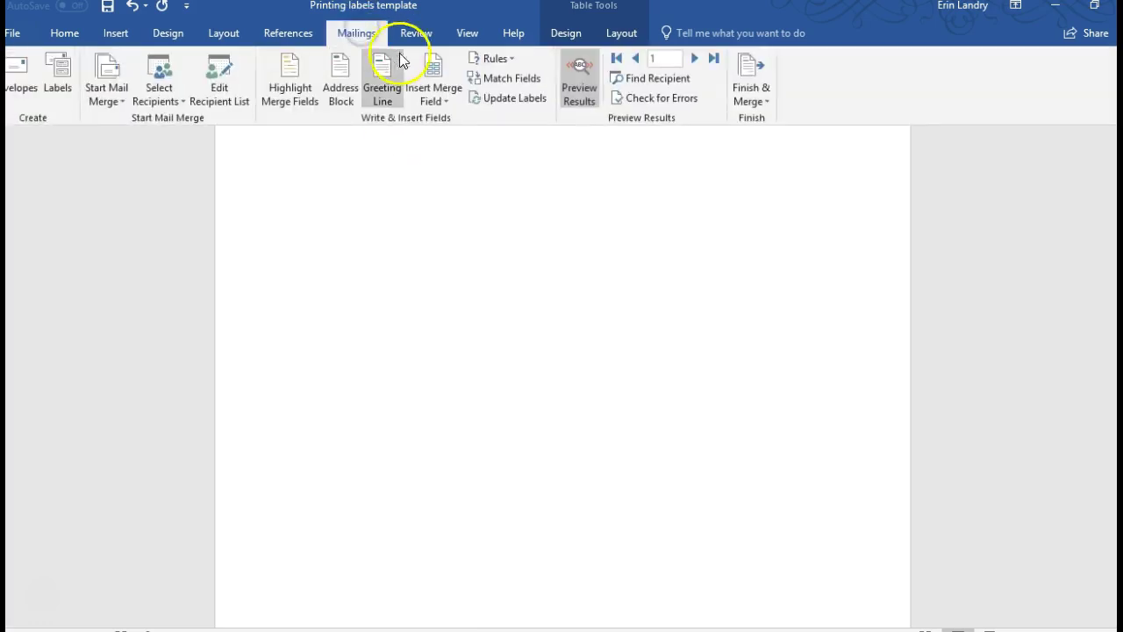
click(440, 91)
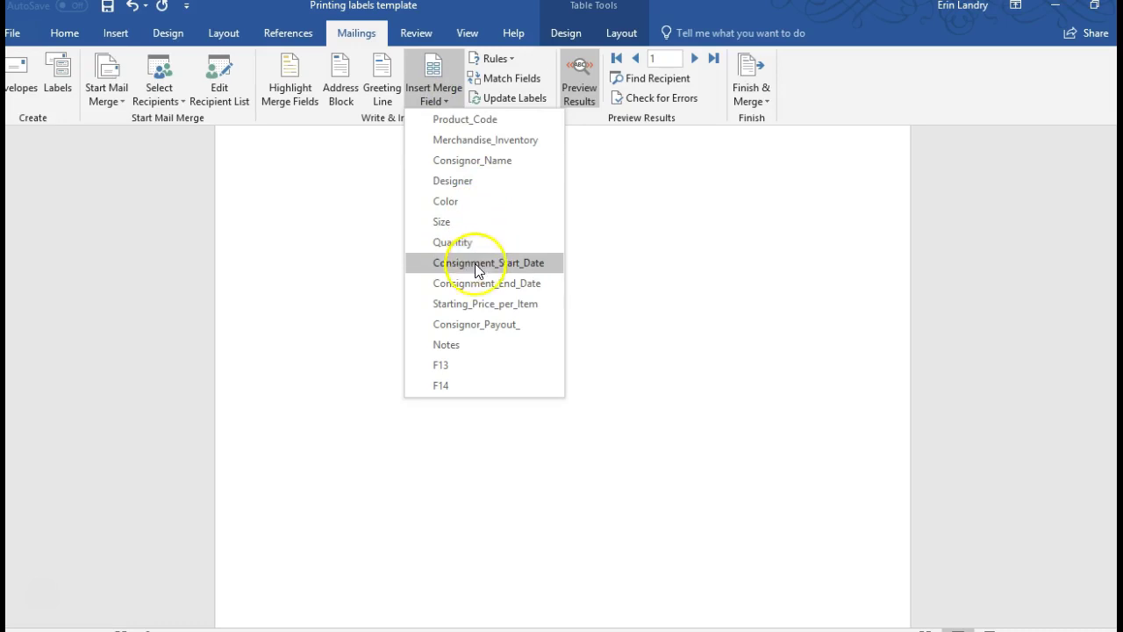
click(477, 303)
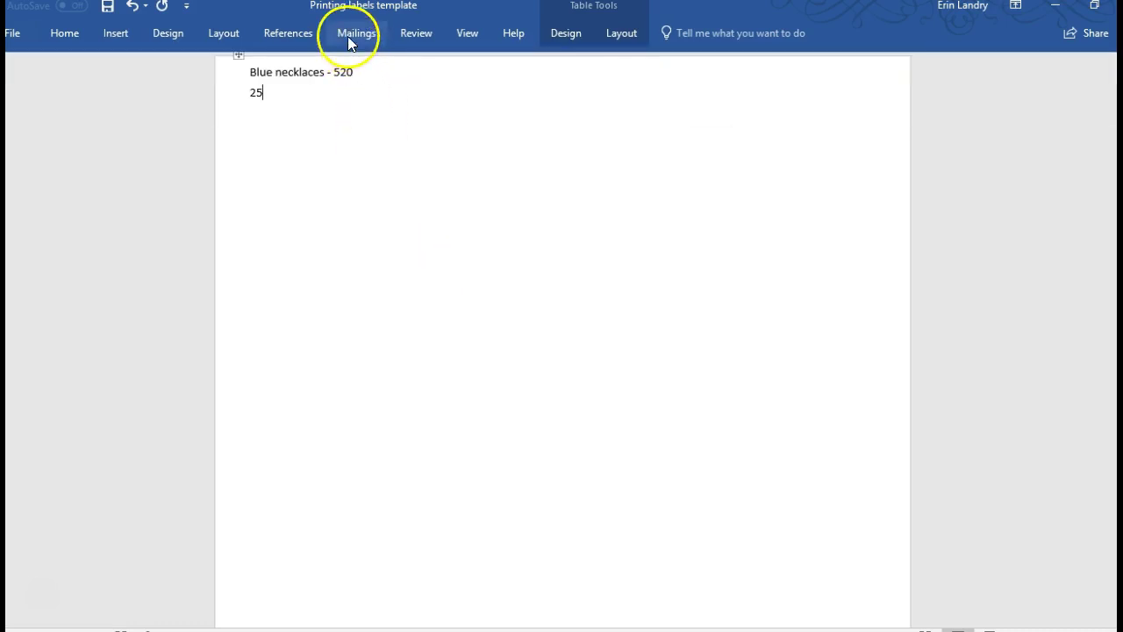
click(348, 36)
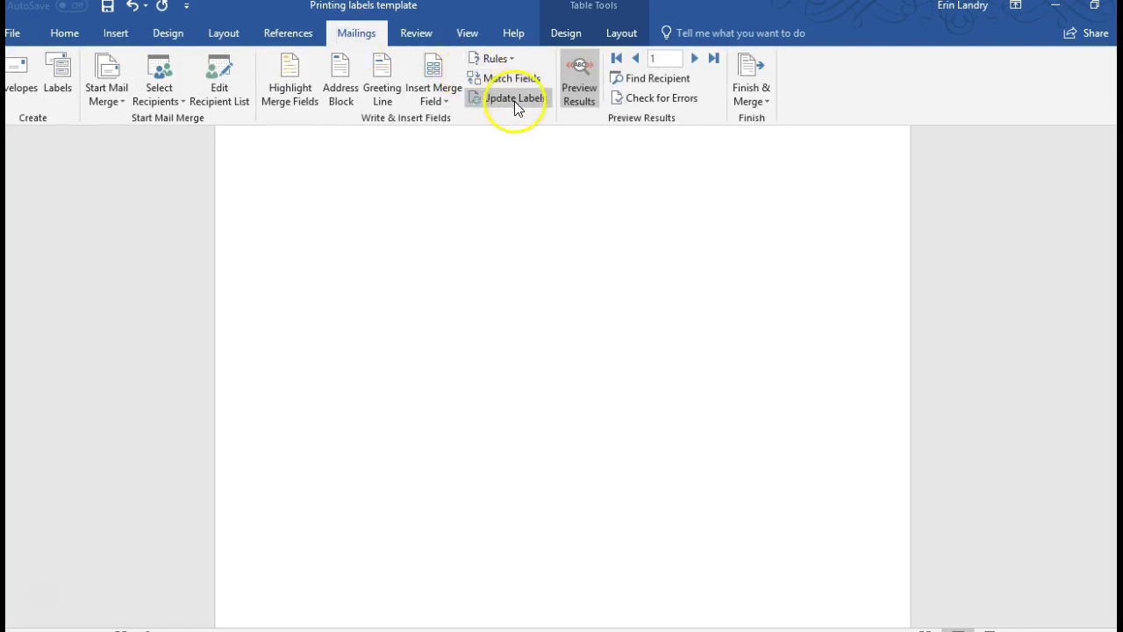
Update all labels to match the first label, adding a $ sign before the price.
click(515, 102)
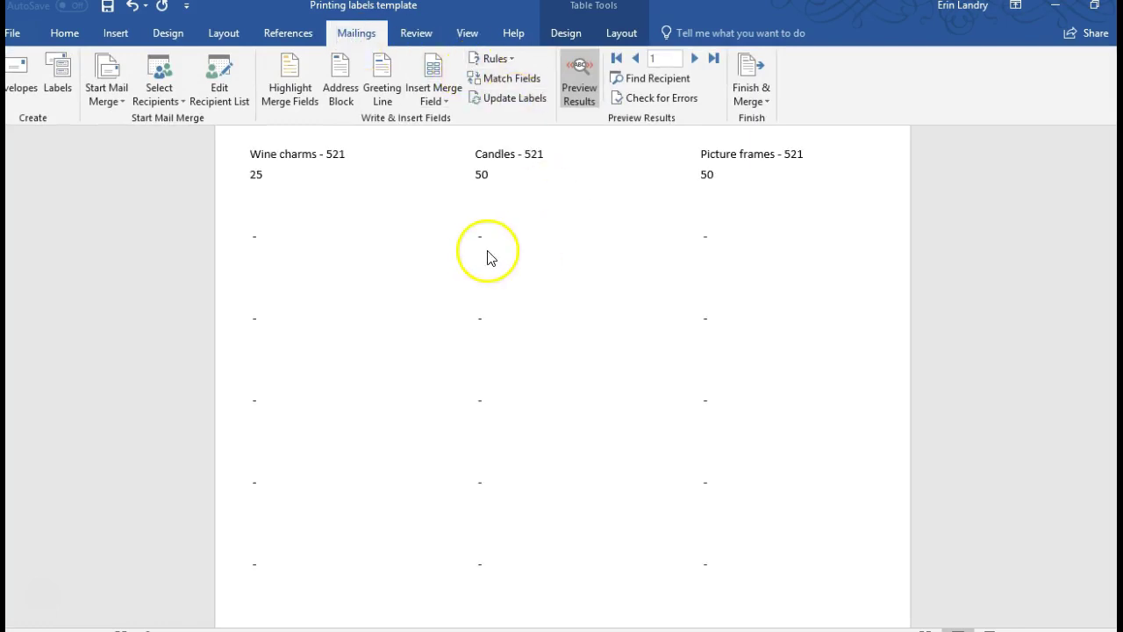
click(486, 254)
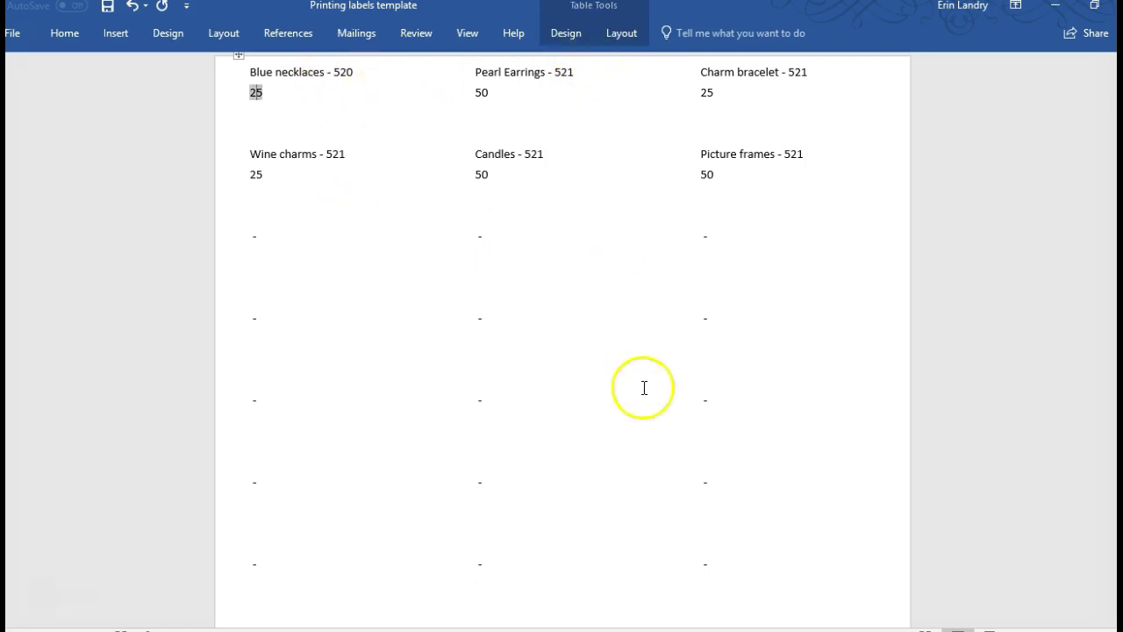
click(333, 79)
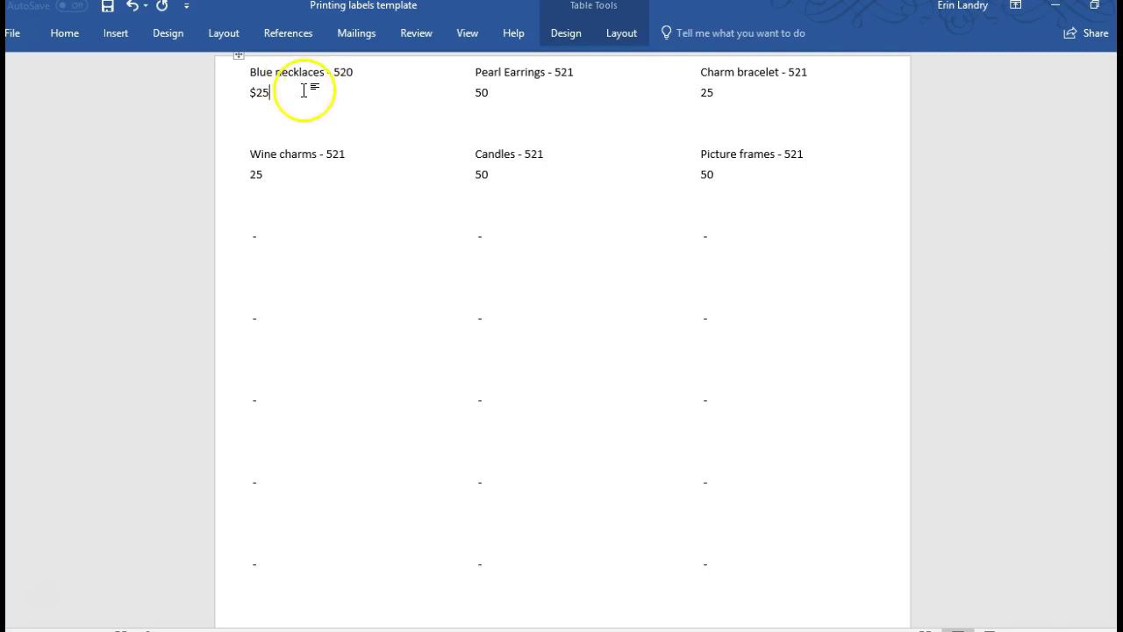
click(361, 33)
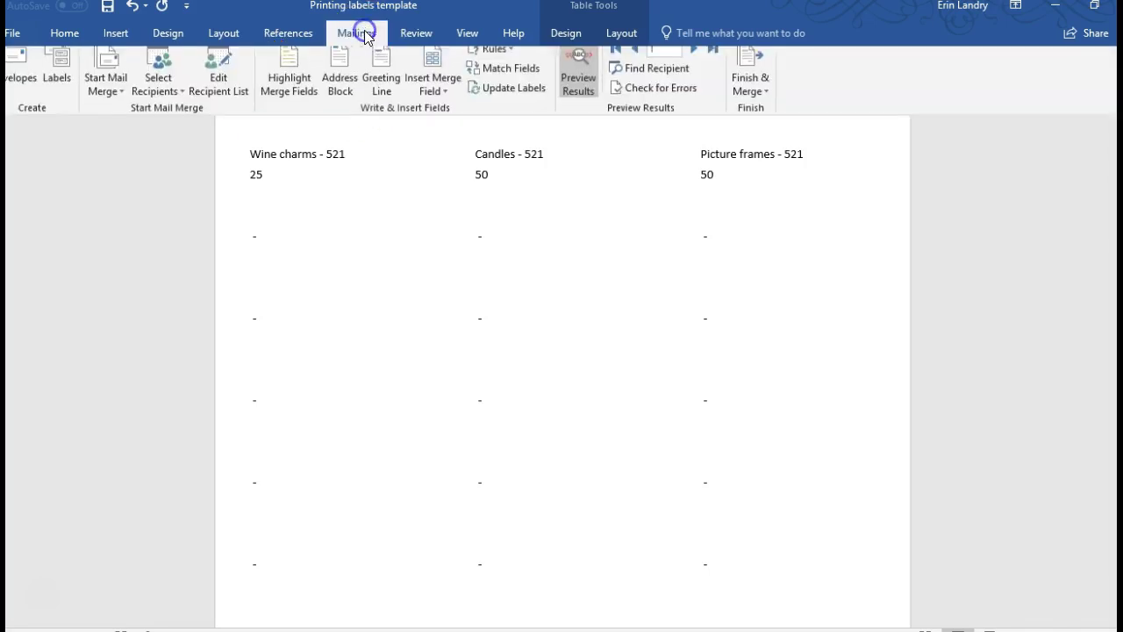
click(511, 98)
click(371, 195)
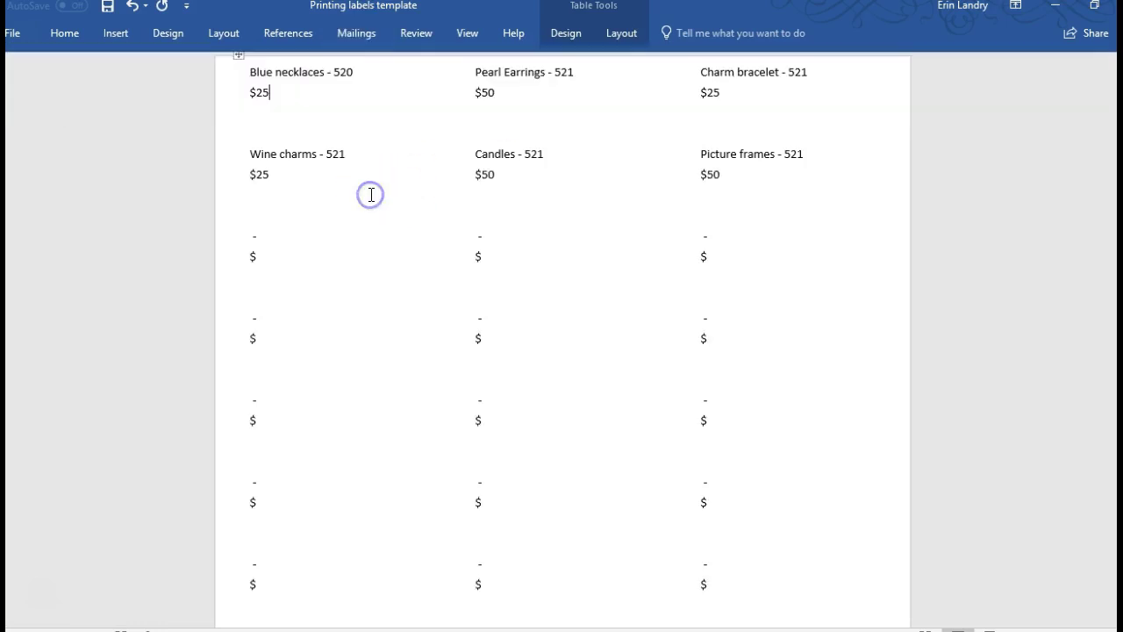
Select the words 'Blue necklaces' in the first label.
key(Up)
key(Home)
key(ctrl+shift+Right)
key(ctrl+shift+Right)
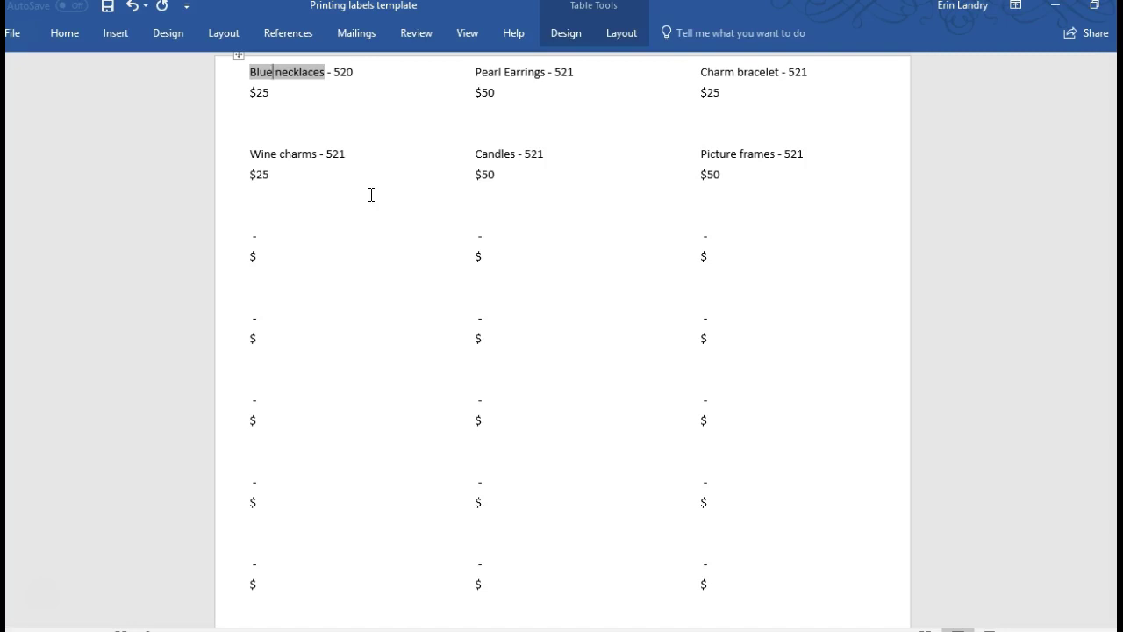
click(356, 32)
click(579, 88)
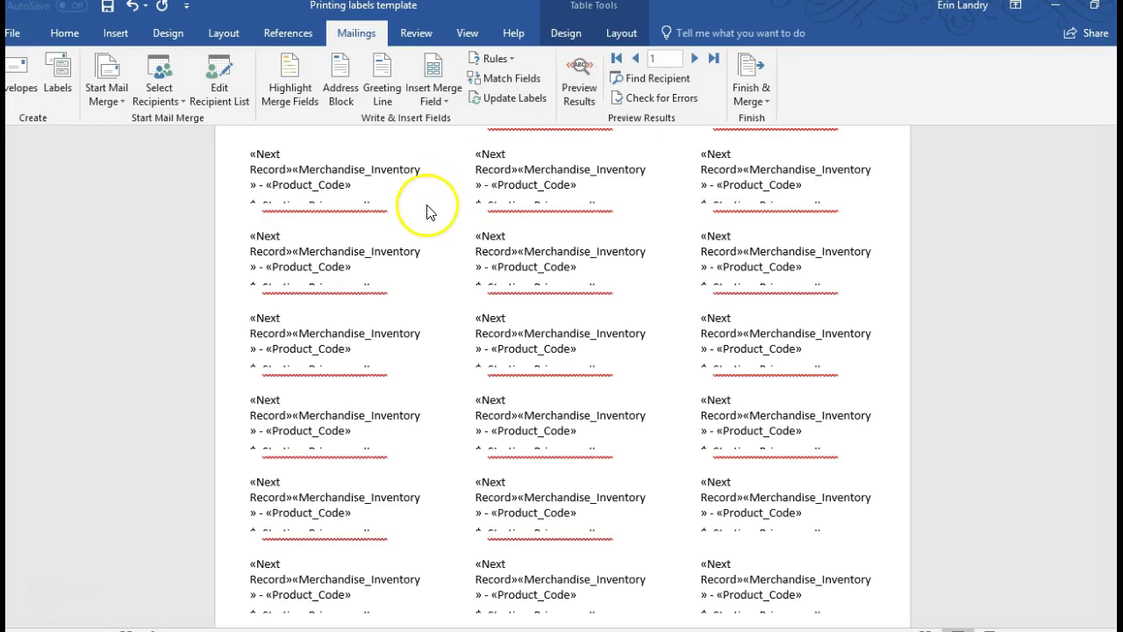
click(414, 66)
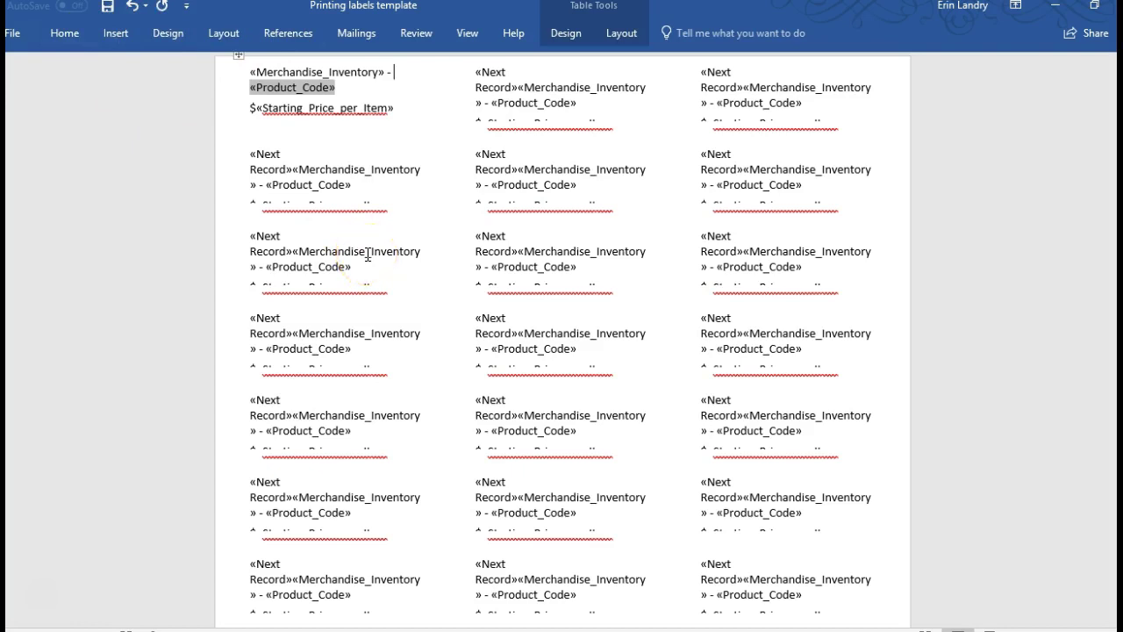
click(356, 32)
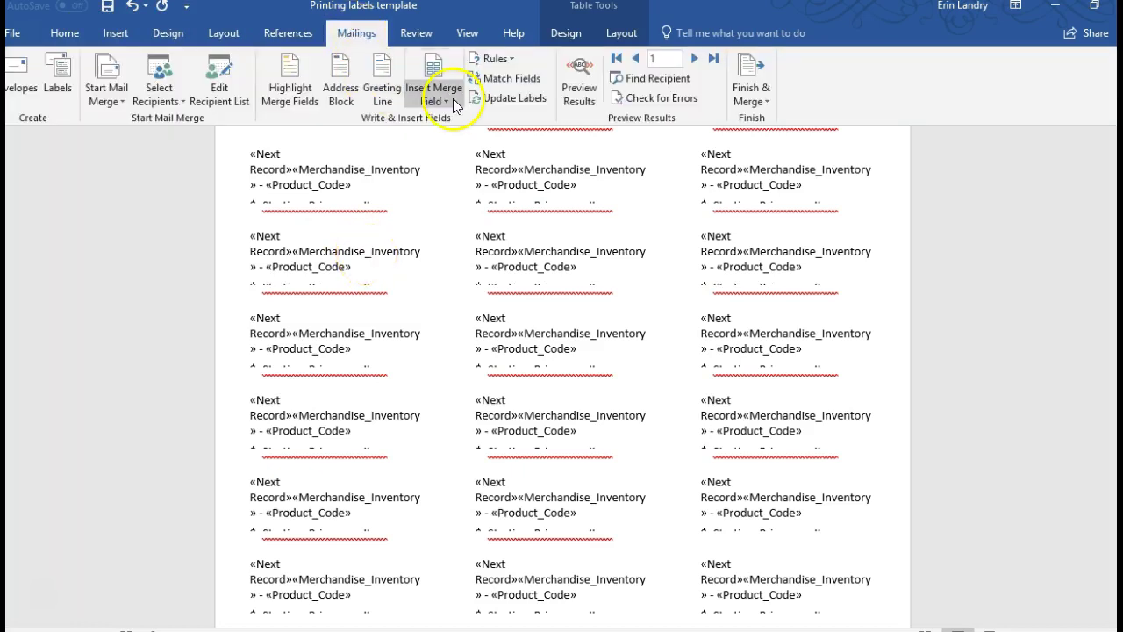
click(595, 72)
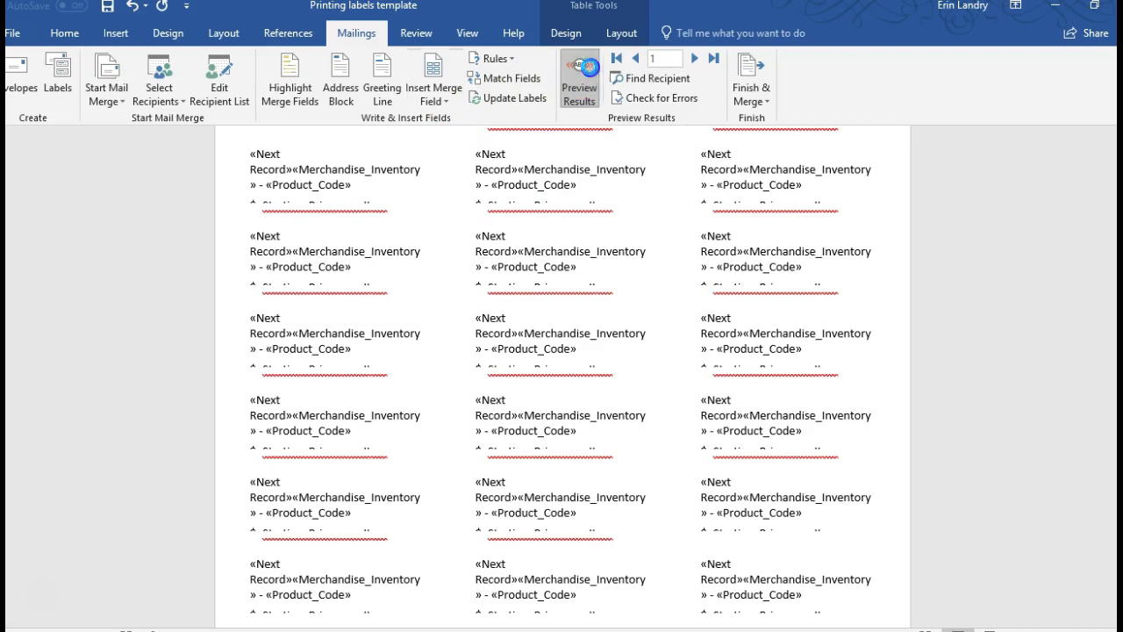
click(464, 237)
click(466, 93)
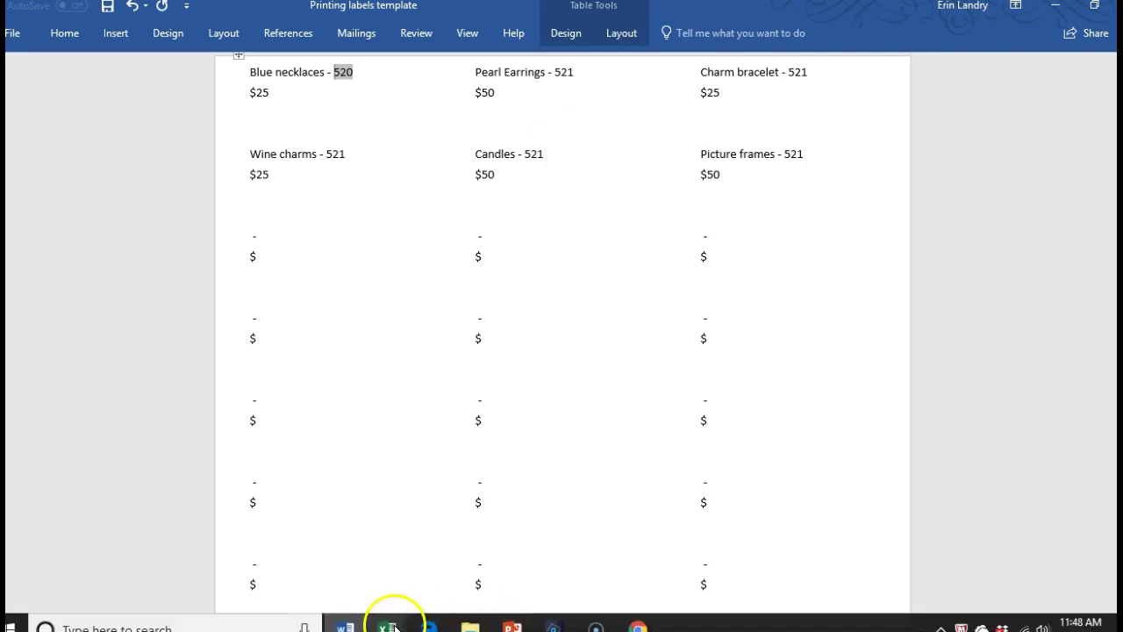
Switch to the 'Consignment Tracking for Stores' Excel workbook from the taskbar.
mouse_move(392, 624)
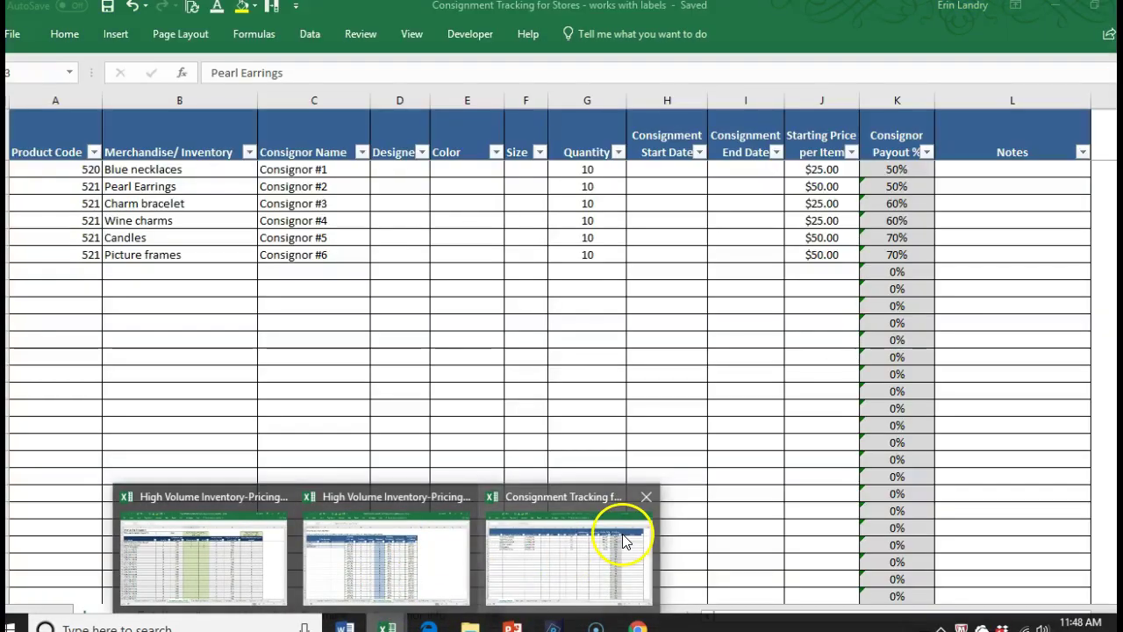
click(623, 537)
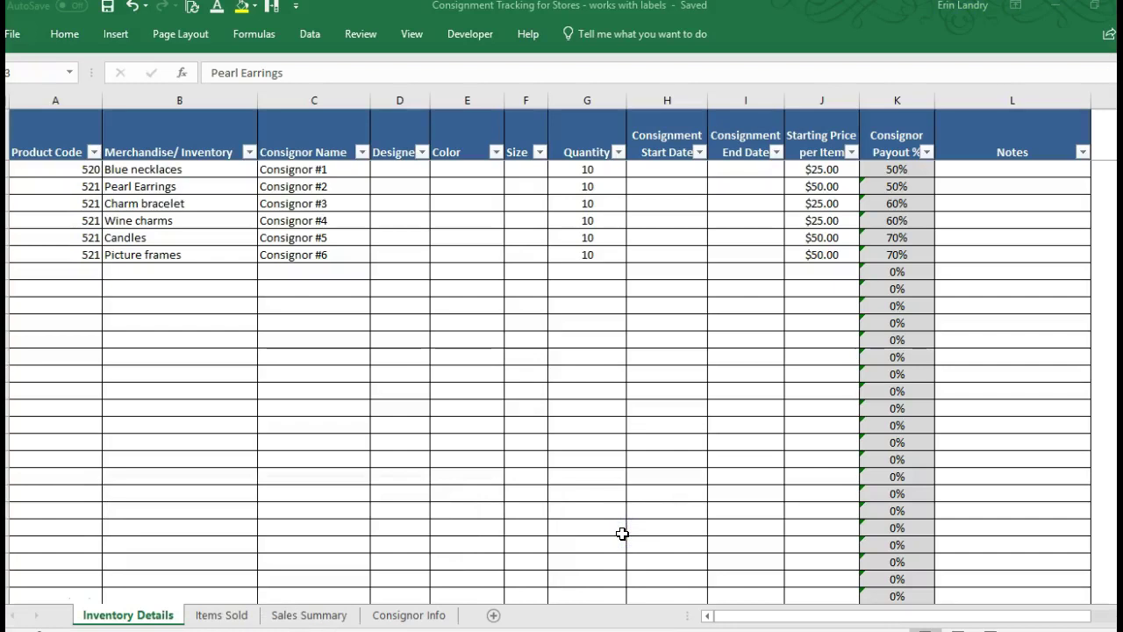